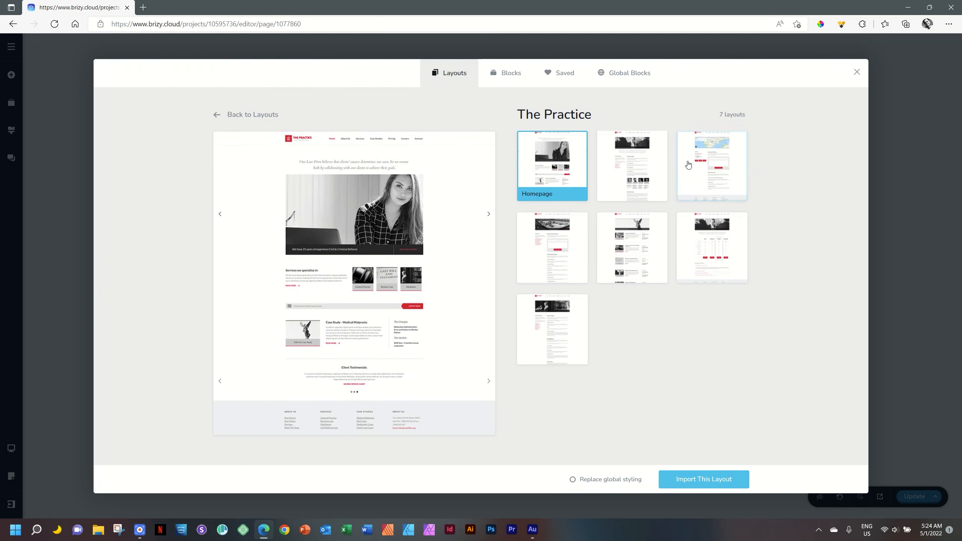
Preview the page layouts in The Practice set, including About, Contact, Case Studies and Services
left_click(606, 200)
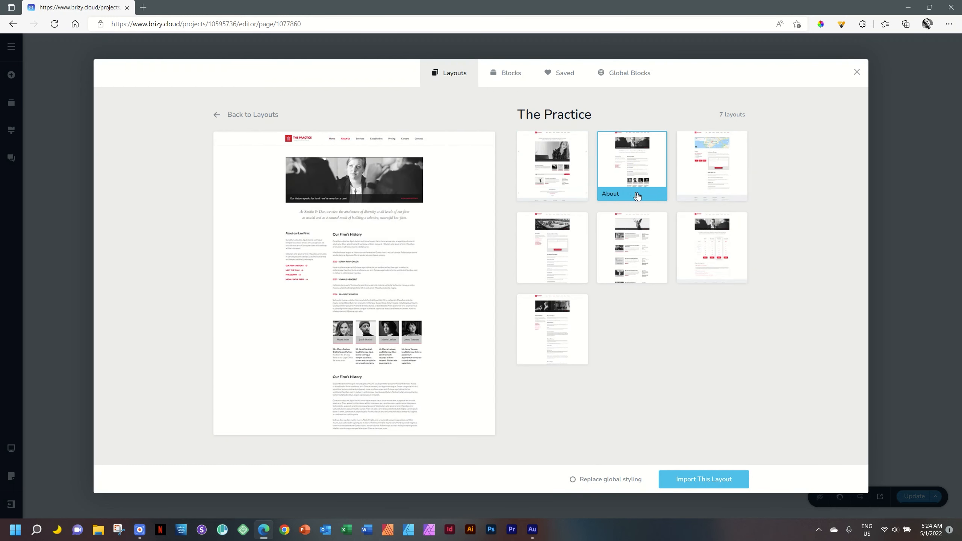
left_click(702, 204)
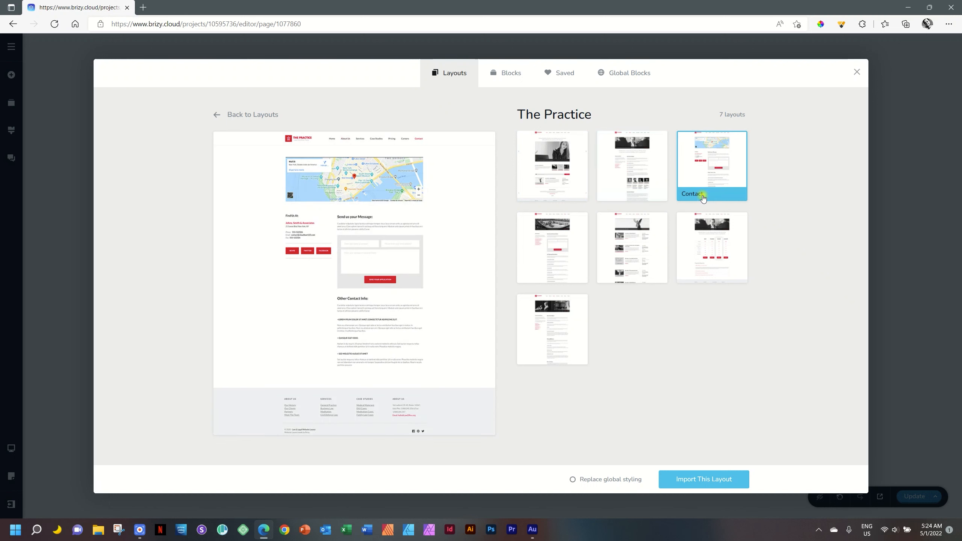
left_click(563, 244)
left_click(622, 245)
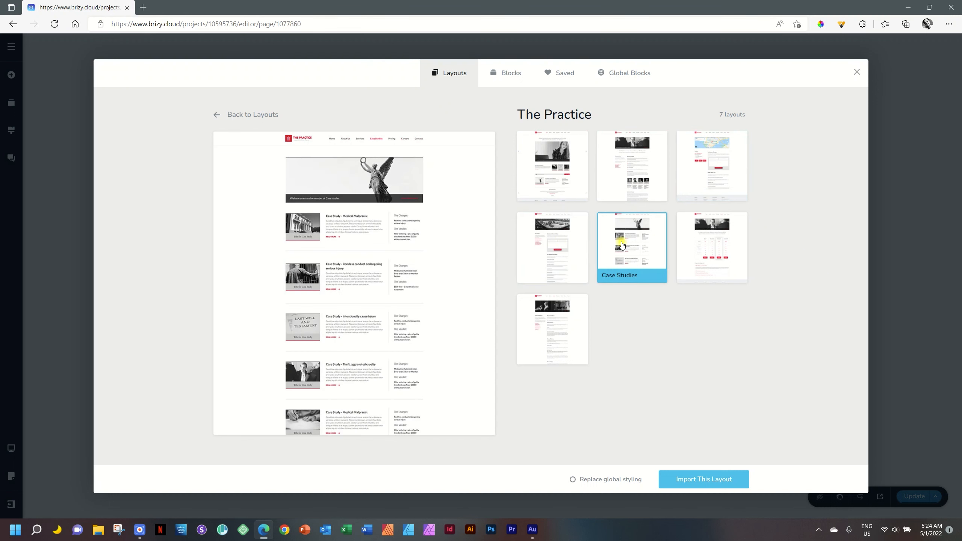
left_click(683, 254)
left_click(534, 319)
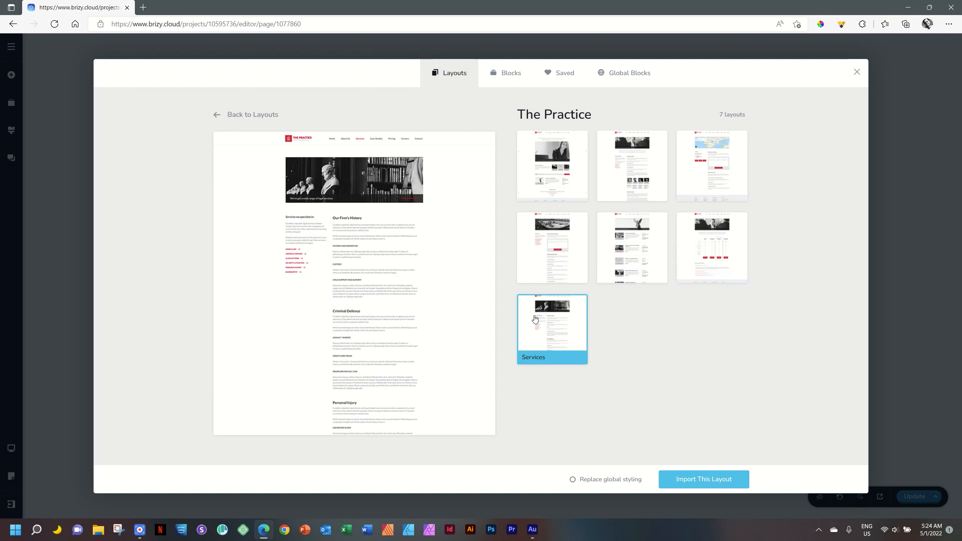
left_click(557, 182)
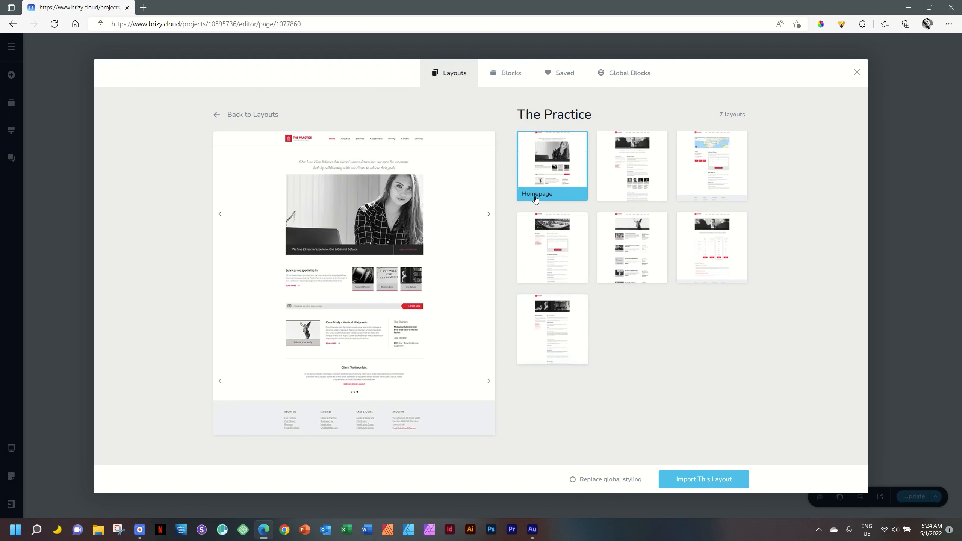
left_click(627, 186)
left_click(722, 164)
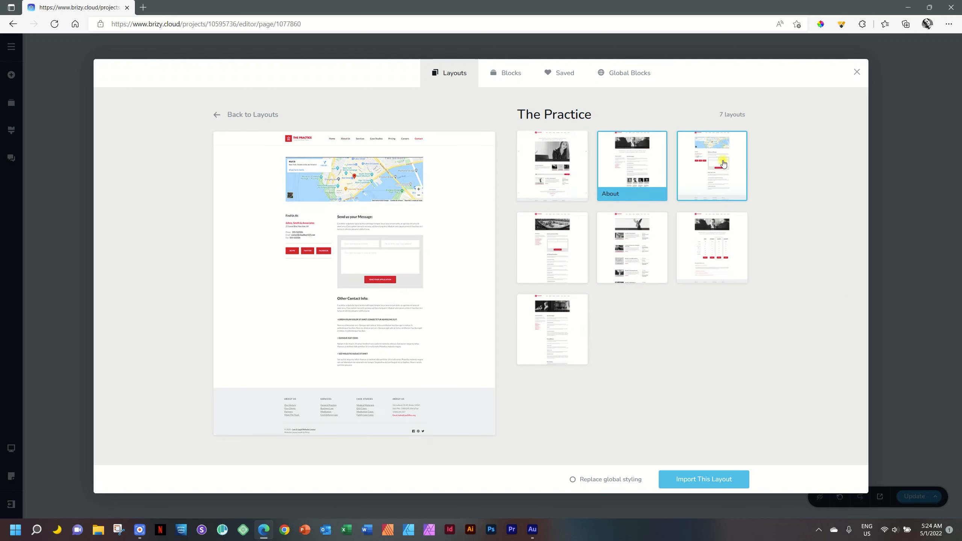
left_click(567, 328)
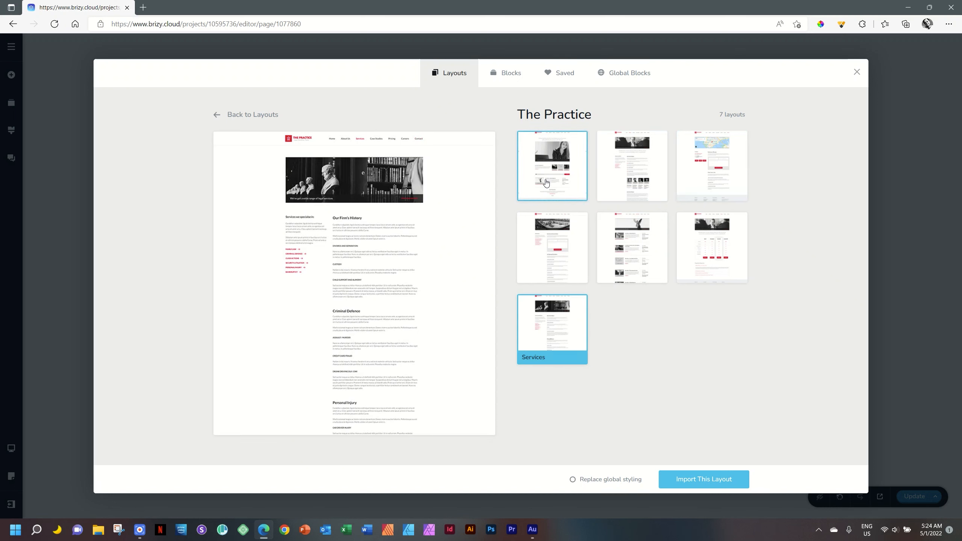
scroll(410, 276, "down", 3)
Import The Practice's Homepage layout without replacing the global styling
left_click(552, 163)
scroll(374, 270, "down", 5)
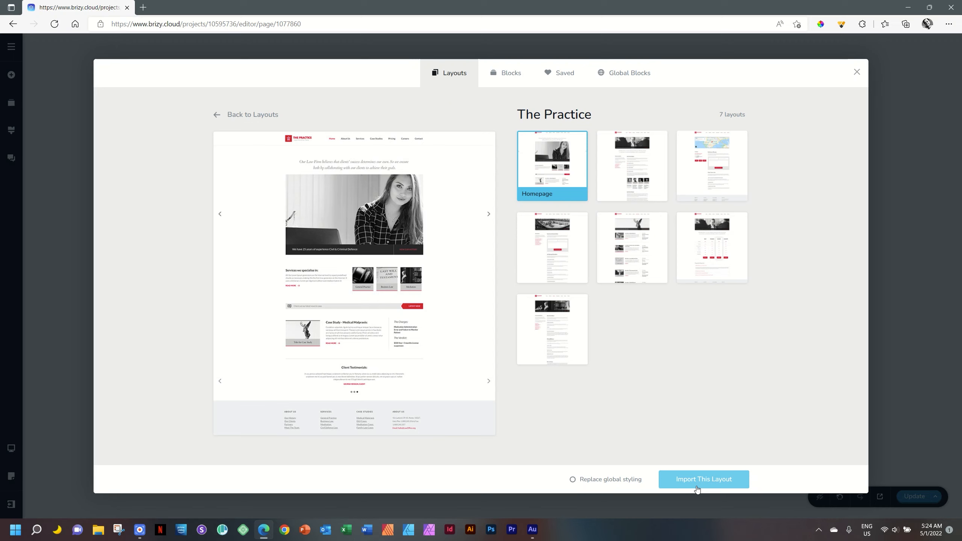
left_click(697, 489)
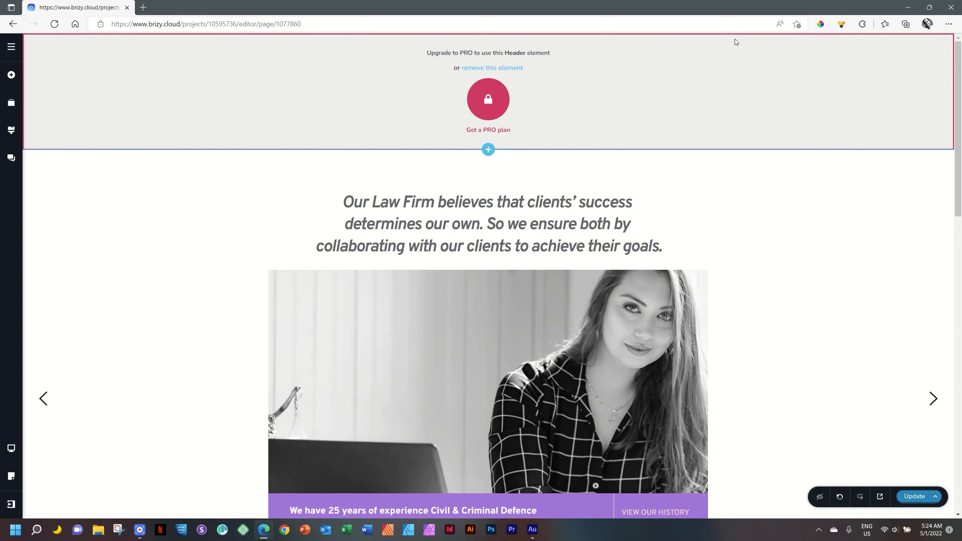
Remove the locked PRO Header and Footer elements from the imported page
left_click_drag(958, 96, 961, 56)
left_click(492, 70)
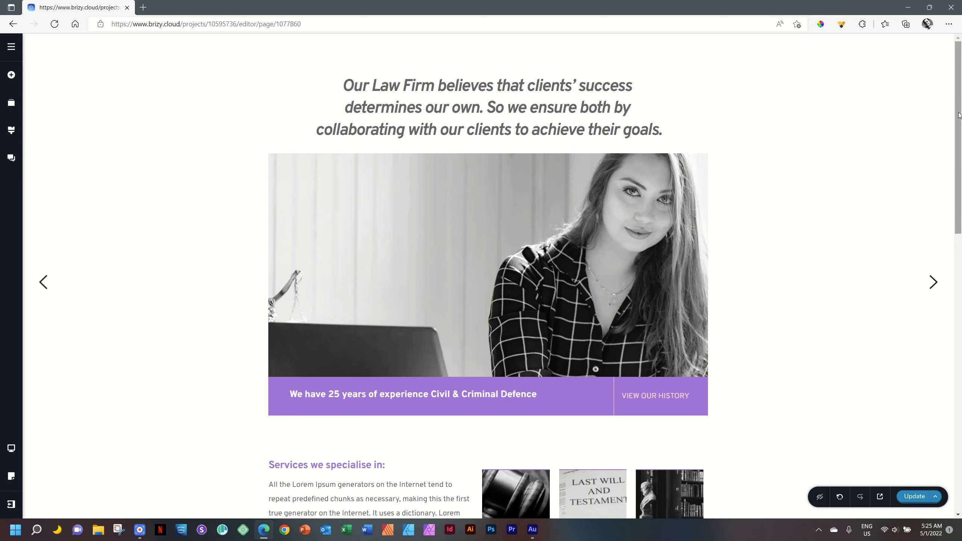
left_click_drag(960, 116, 960, 411)
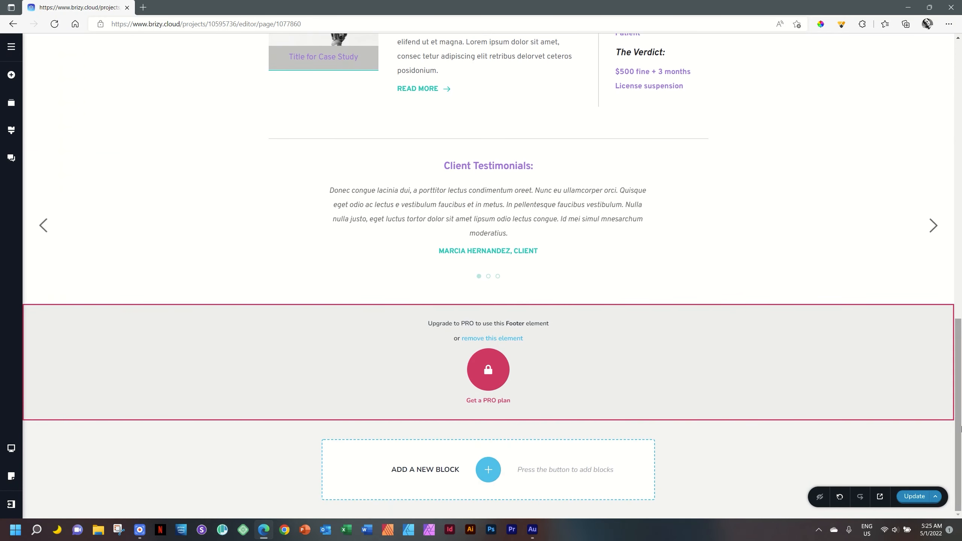
left_click(504, 343)
left_click_drag(960, 356, 960, 100)
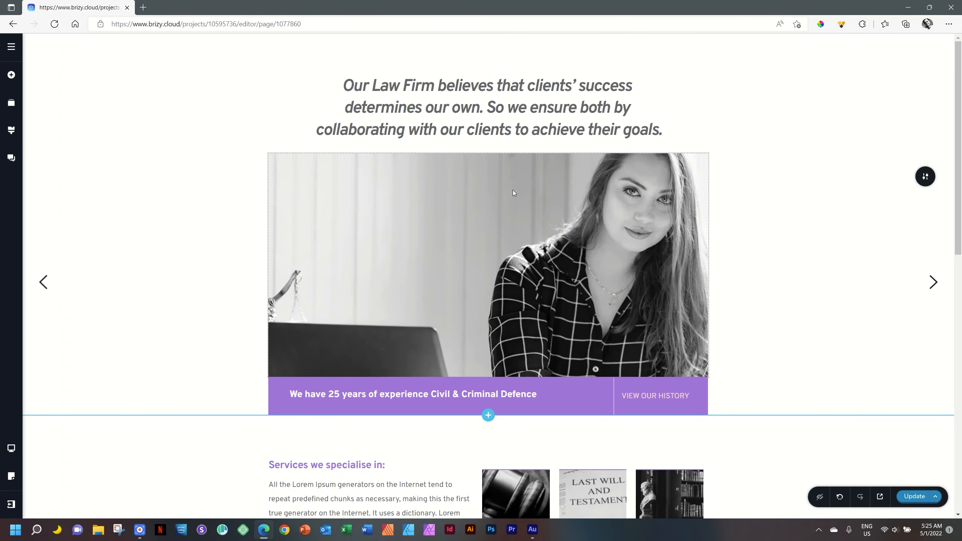
Change the page's global style to Magazine and review how it looks
left_click_drag(961, 198, 961, 381)
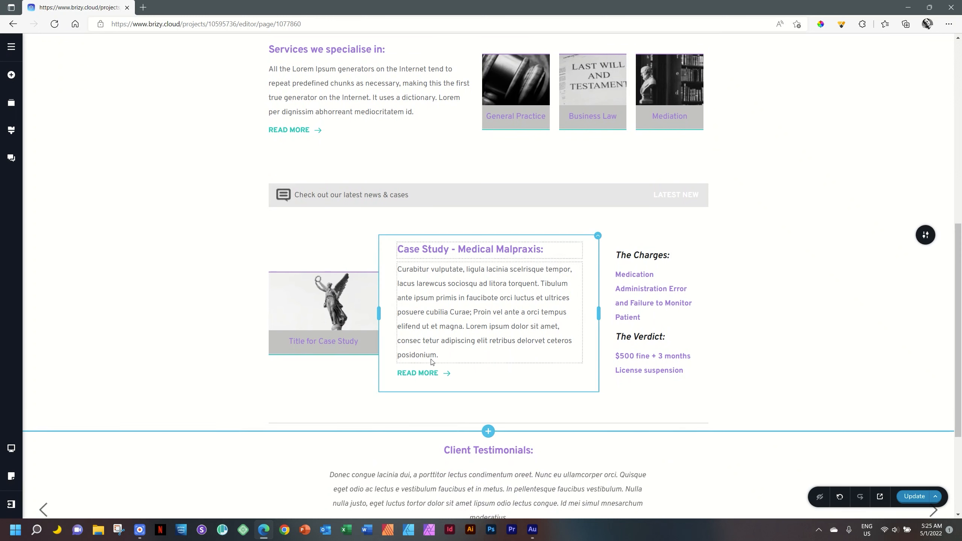
left_click_drag(961, 350, 961, 424)
left_click_drag(961, 381, 961, 125)
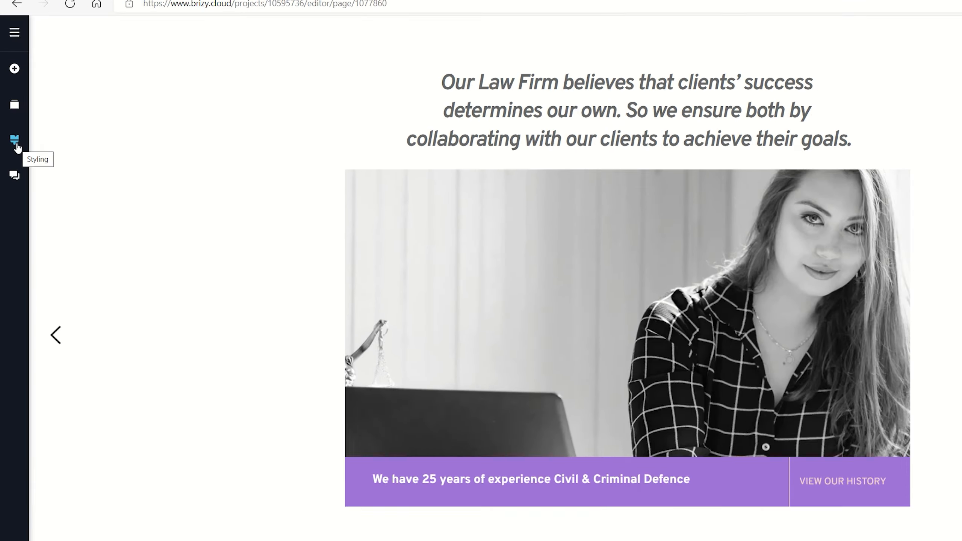
left_click(40, 207)
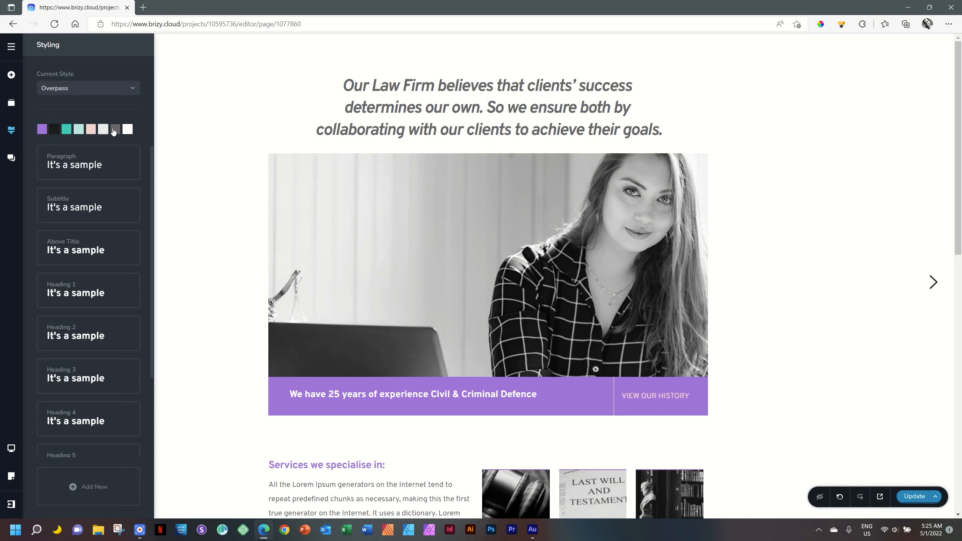
left_click(74, 92)
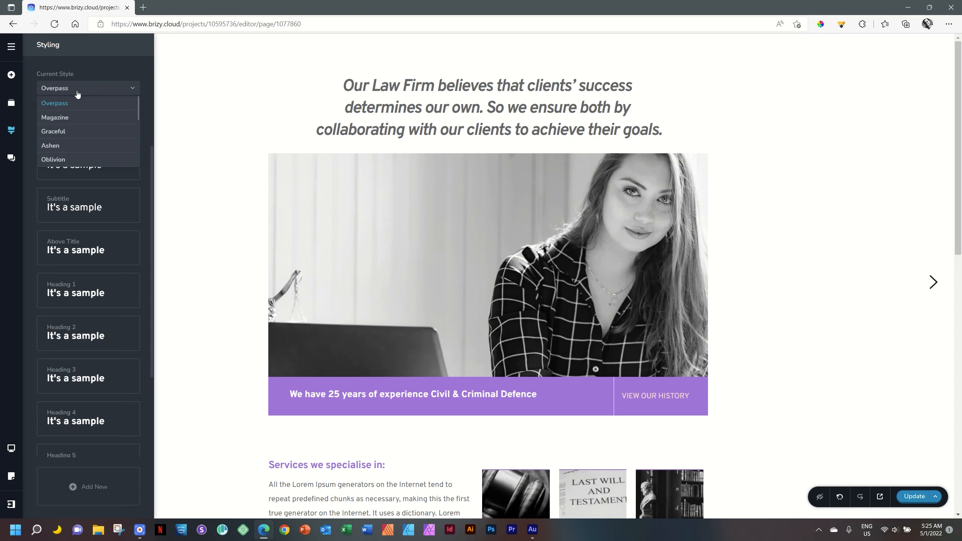
mouse_move(140, 110)
left_mouse_down()
mouse_move(143, 160)
mouse_move(137, 100)
left_mouse_up()
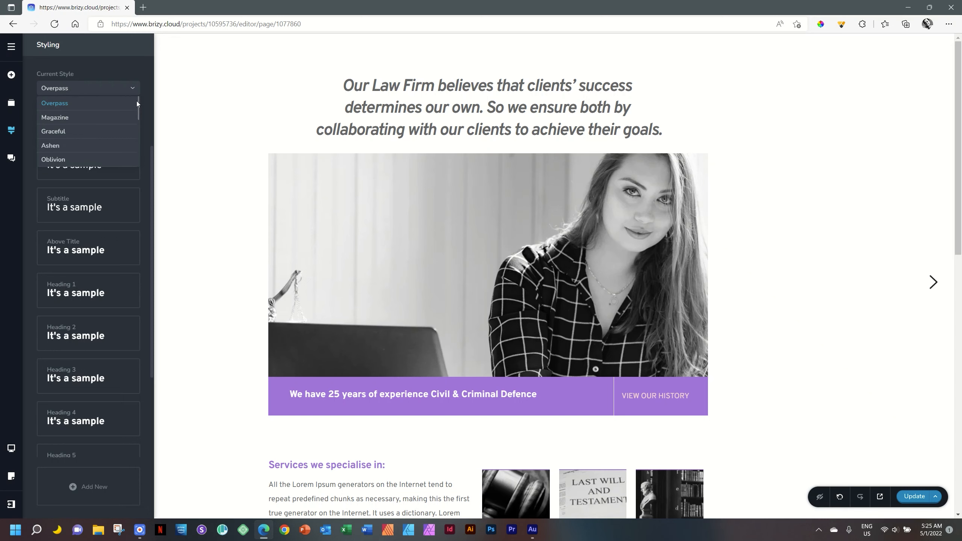
left_click(76, 119)
left_click(55, 118)
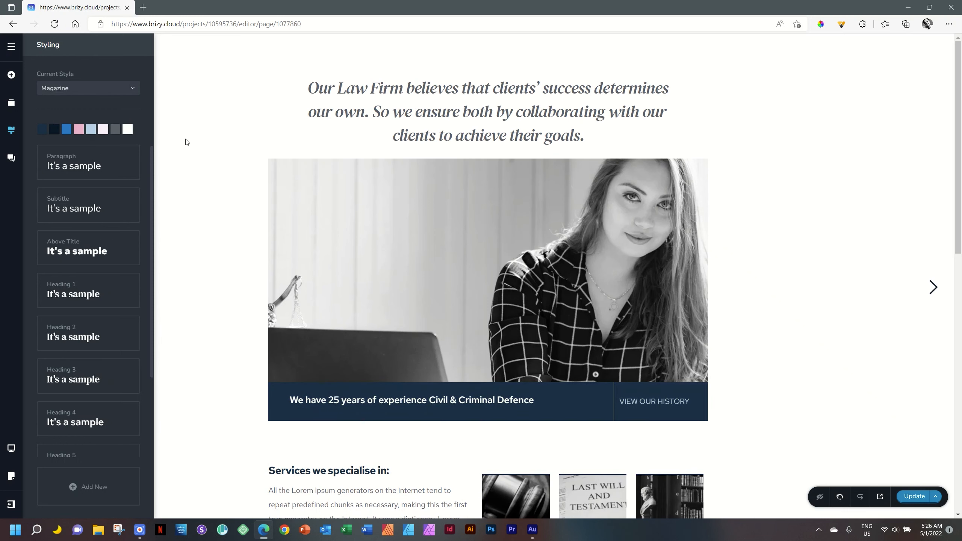
mouse_move(959, 201)
left_mouse_down()
mouse_move(961, 461)
mouse_move(961, 195)
left_mouse_up()
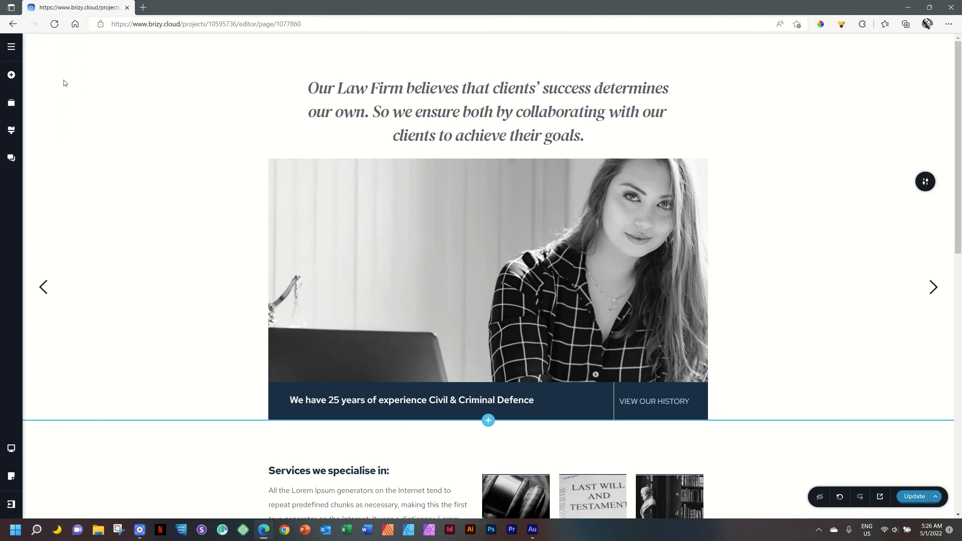
Switch the page's global style to Graceful and review how it looks
left_click(13, 131)
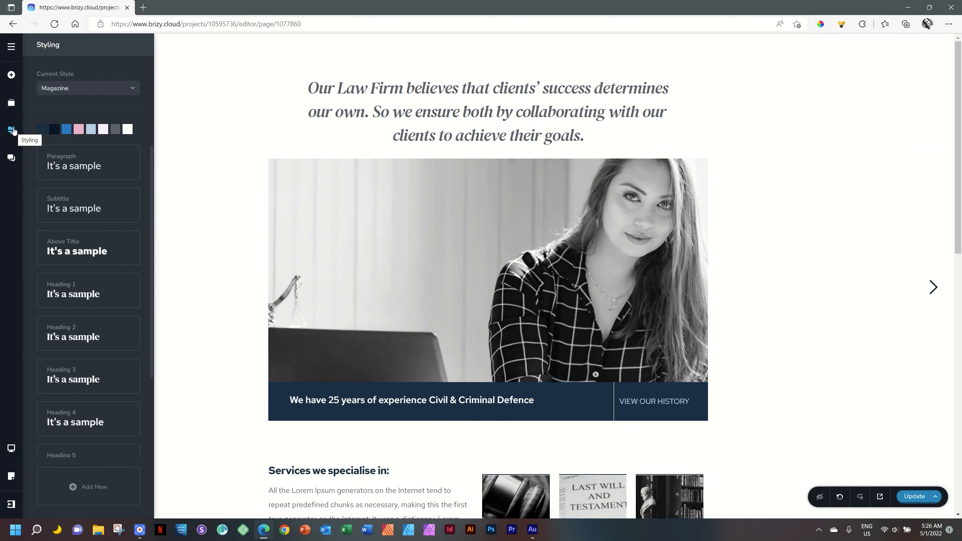
left_click(70, 91)
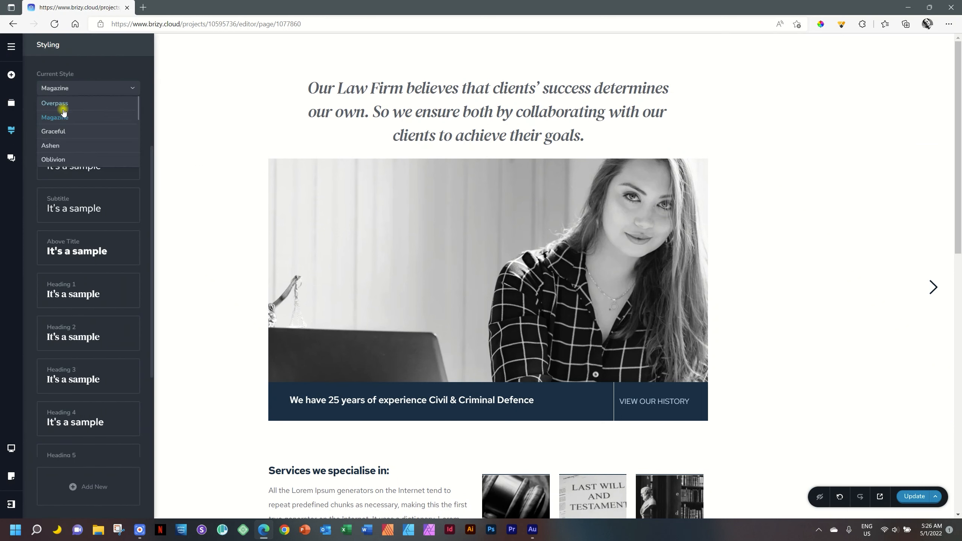
left_click(57, 133)
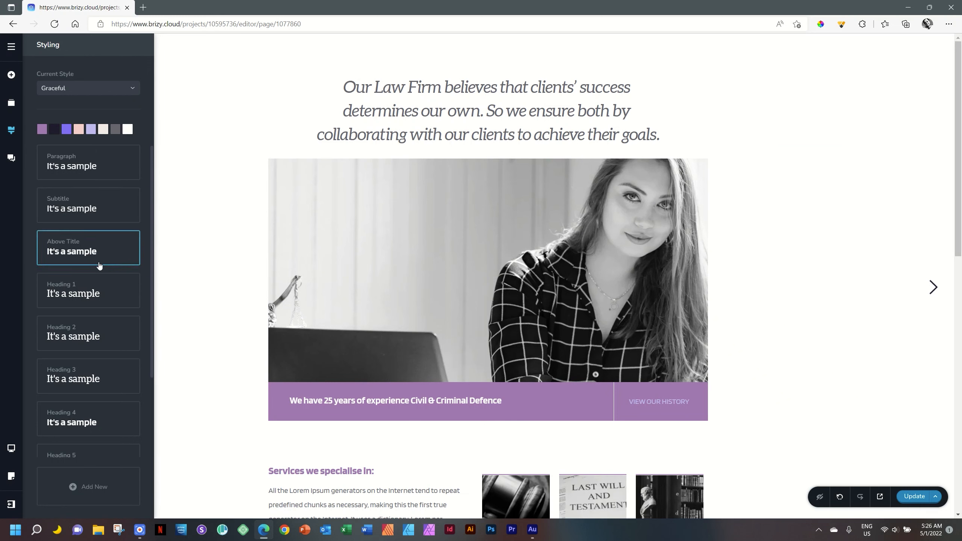
left_click(52, 89)
left_click(52, 90)
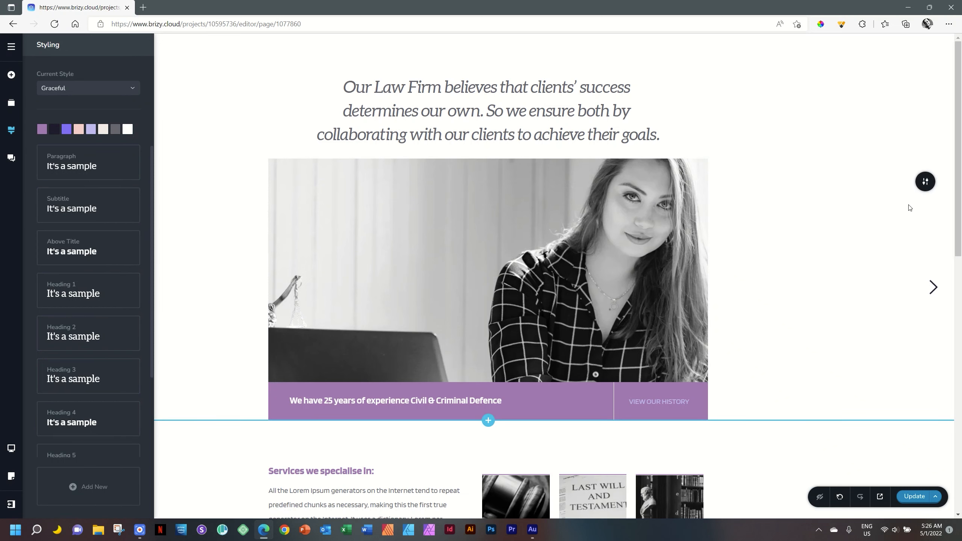
mouse_move(958, 178)
left_mouse_down()
mouse_move(960, 420)
mouse_move(960, 179)
left_mouse_up()
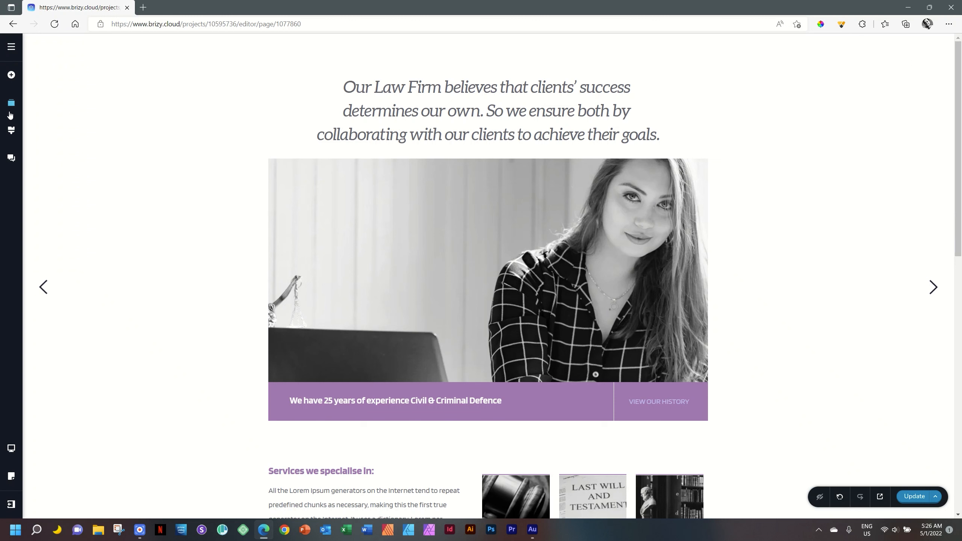
left_click(10, 130)
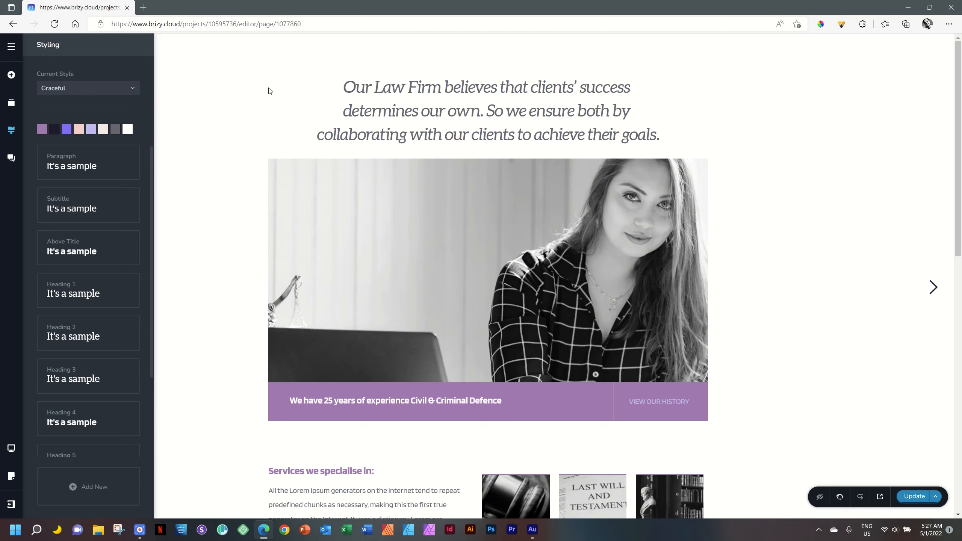
left_click(947, 177)
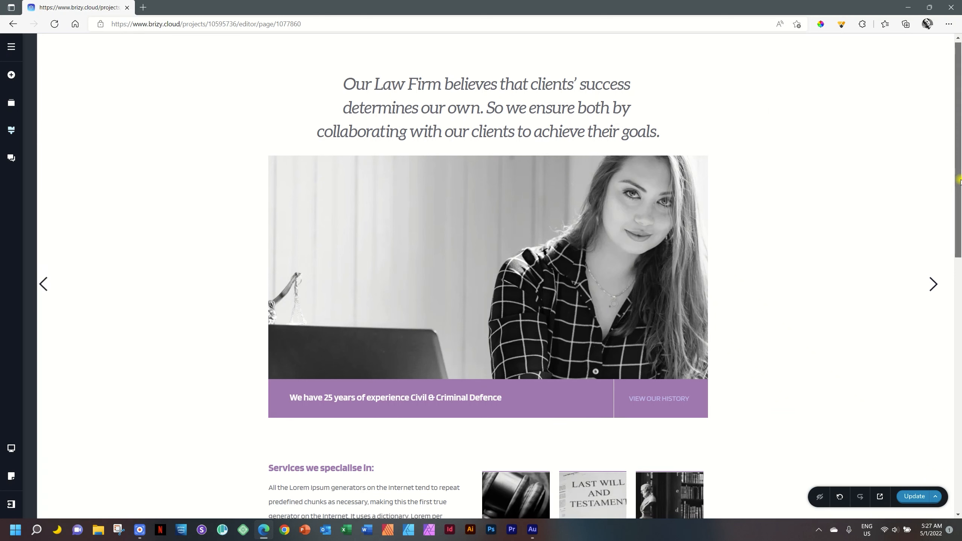
left_click_drag(961, 178, 961, 173)
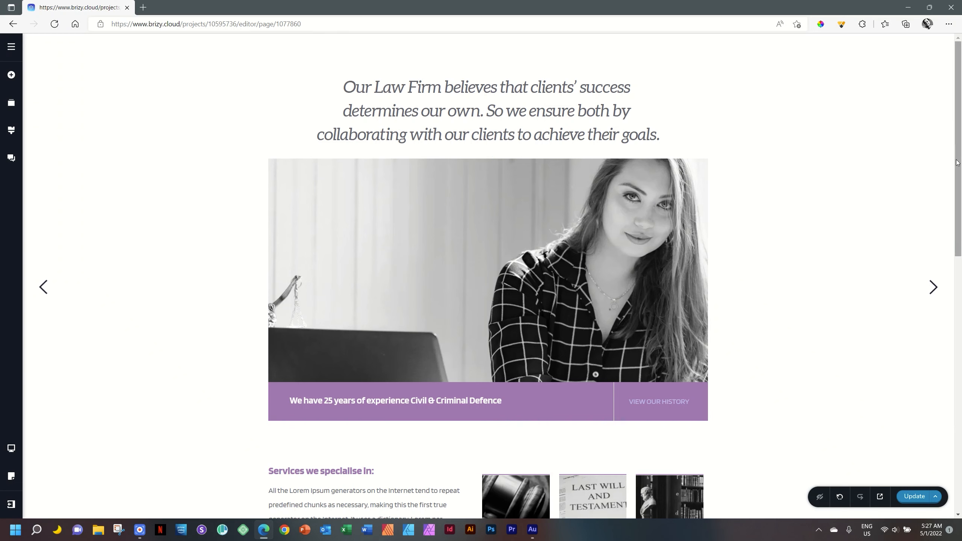
Clear the entire imported layout from the page
left_click(935, 496)
left_click(911, 422)
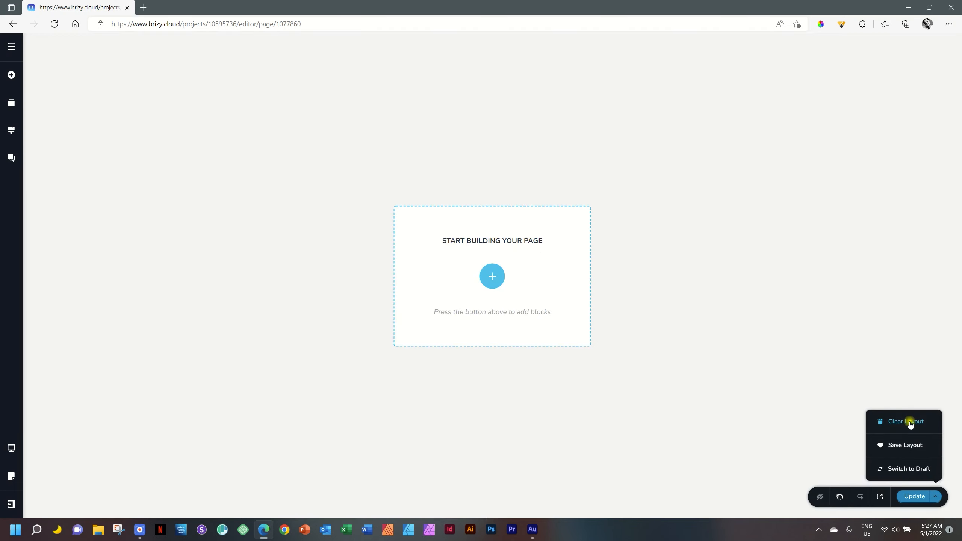
Import The Practice's Homepage from the free layouts with Replace global styling enabled
left_click(501, 276)
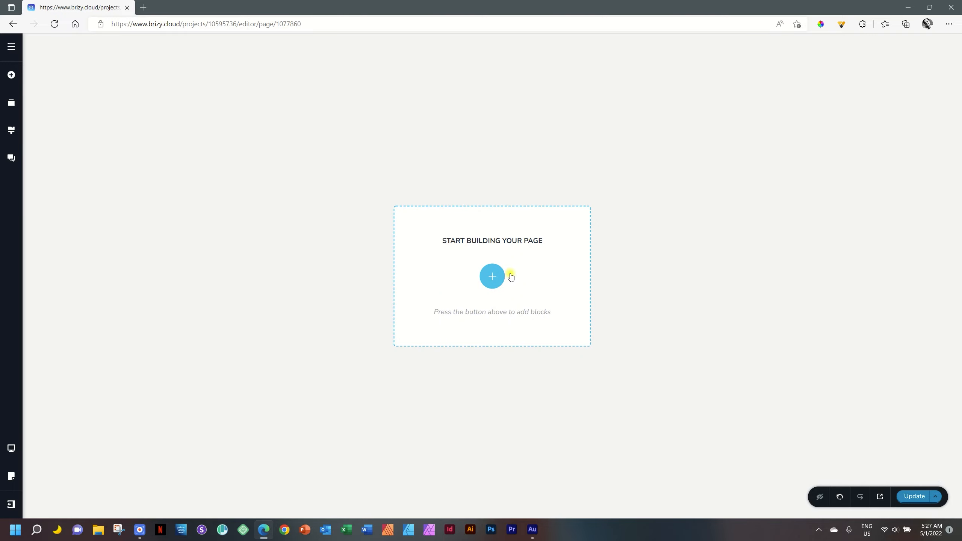
left_click(439, 76)
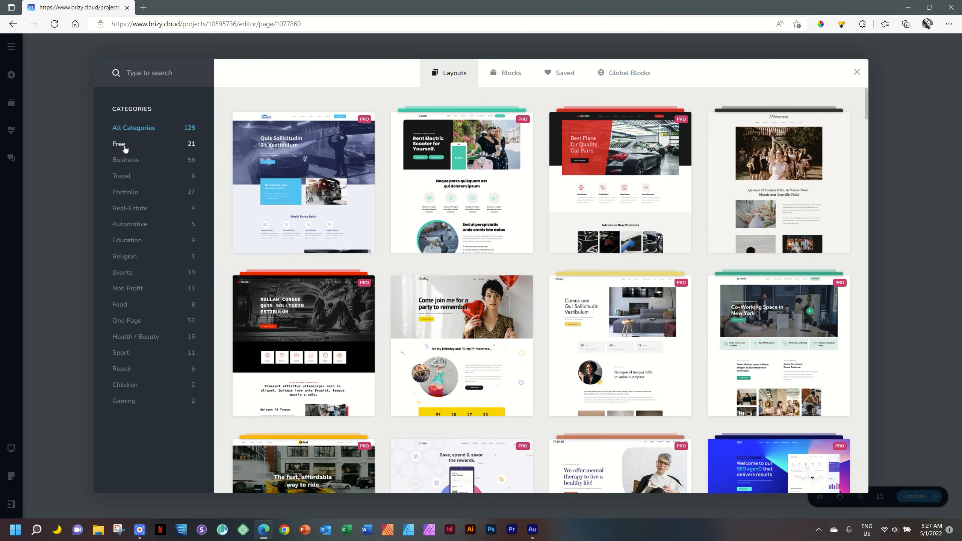
left_click(131, 146)
scroll(392, 241, "down", 15)
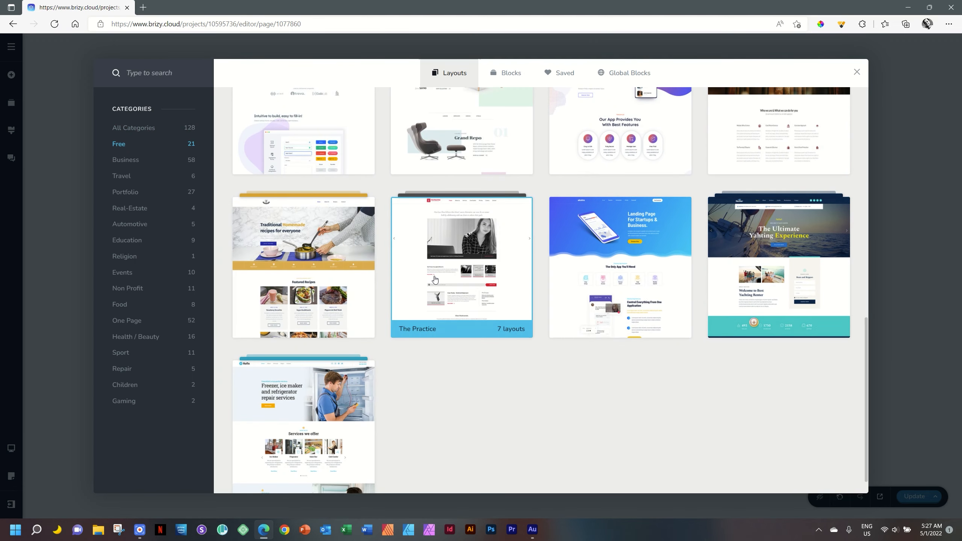
left_click(434, 280)
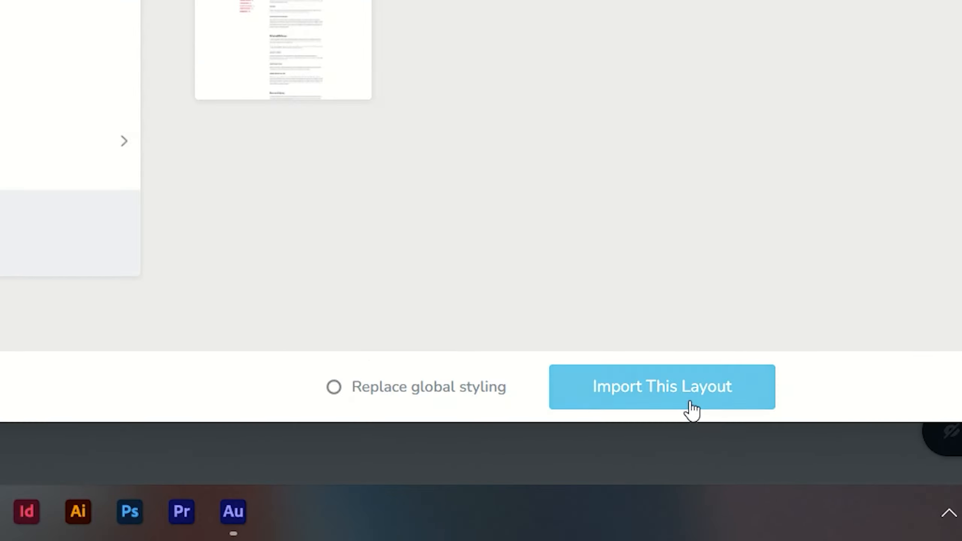
left_click(337, 391)
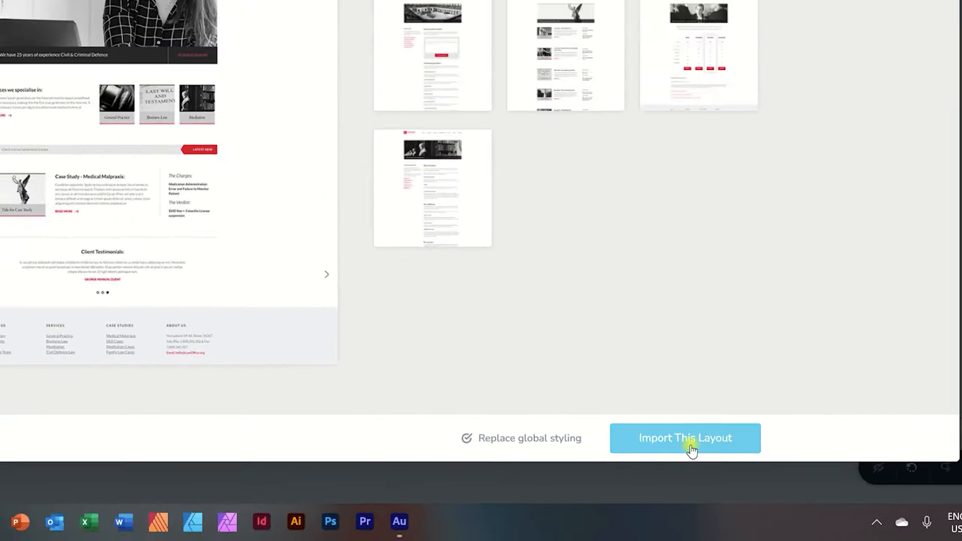
left_click(669, 402)
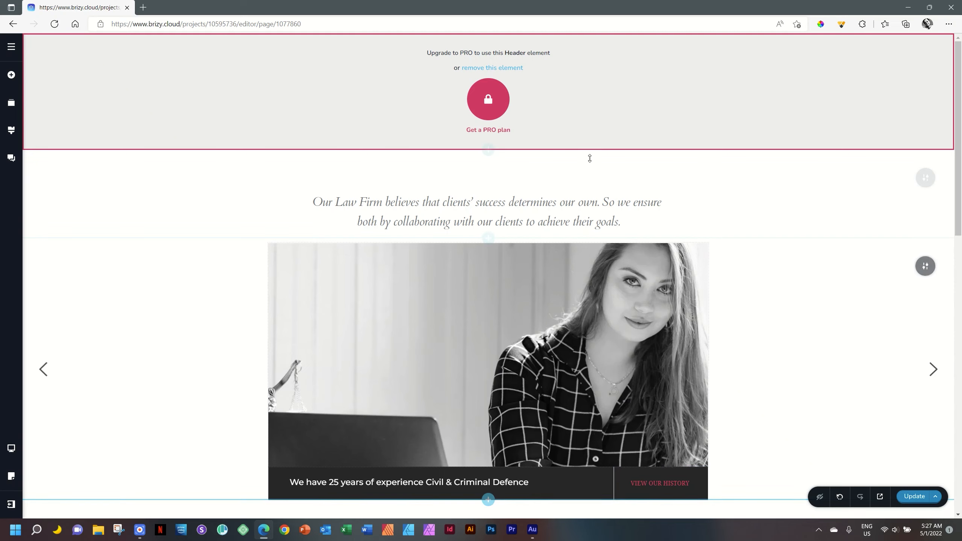
Remove the locked PRO Header element from the newly imported page
left_click(511, 68)
scroll(784, 266, "down", 10)
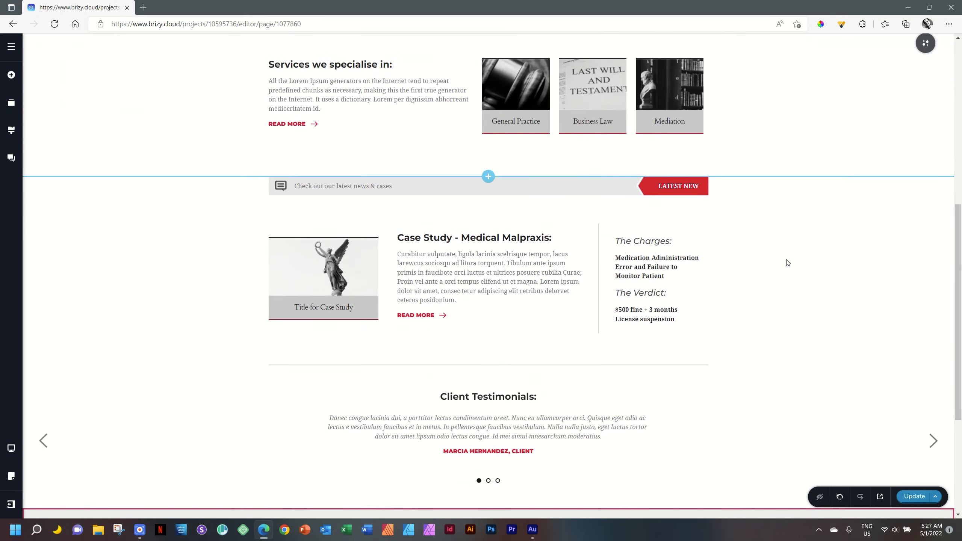
Remove the locked PRO Footer element from the end of the imported homepage
left_click(504, 340)
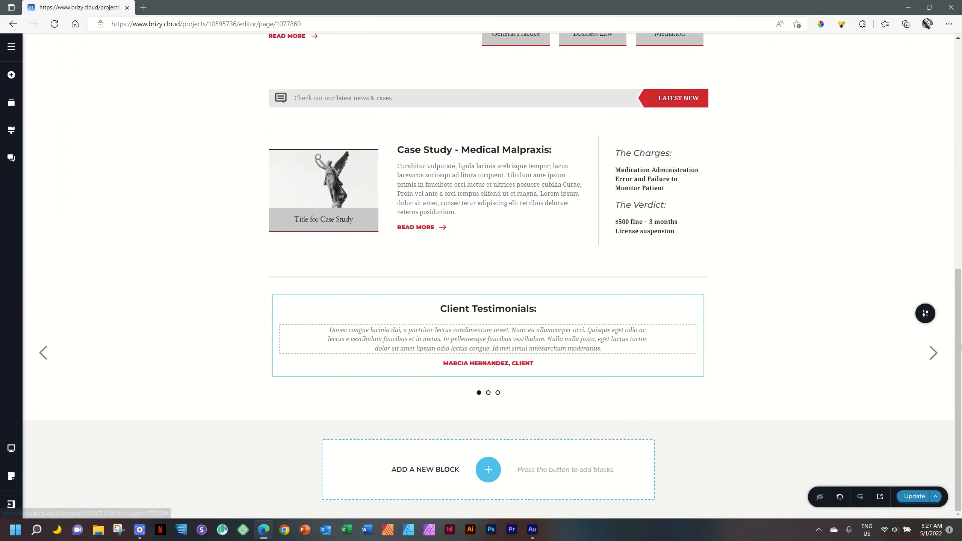
left_click_drag(960, 347, 961, 117)
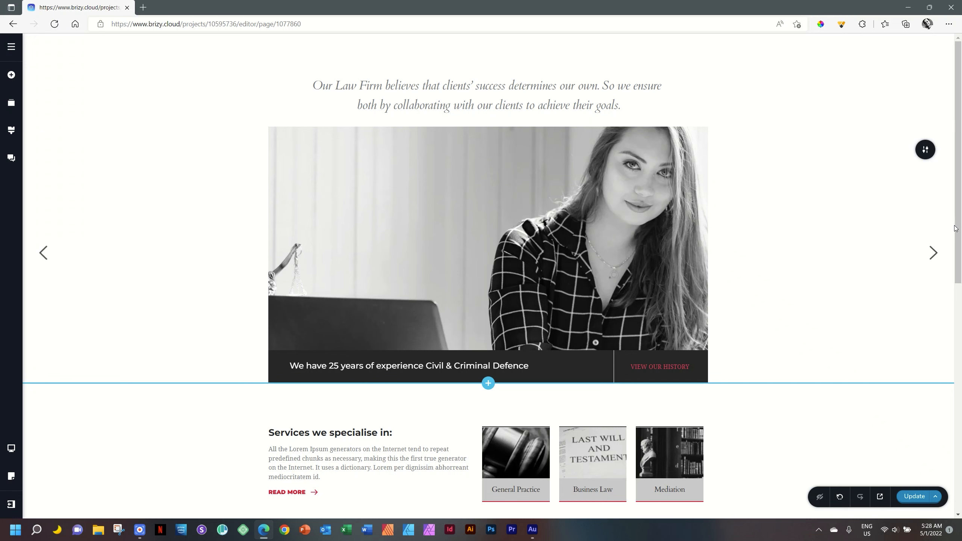
mouse_move(960, 219)
left_mouse_down()
mouse_move(961, 449)
mouse_move(961, 215)
left_mouse_up()
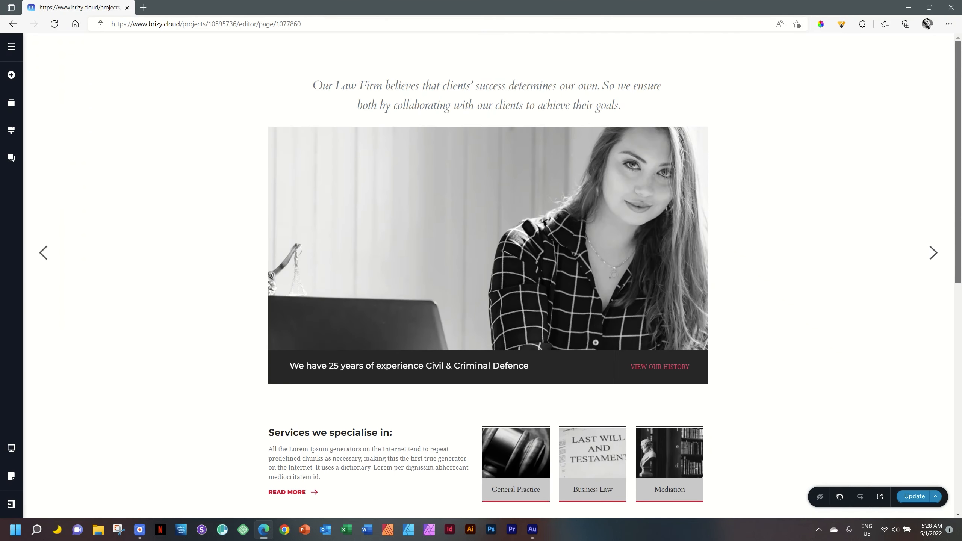
Check which global style the homepage uses and look through the available styles
left_click(10, 131)
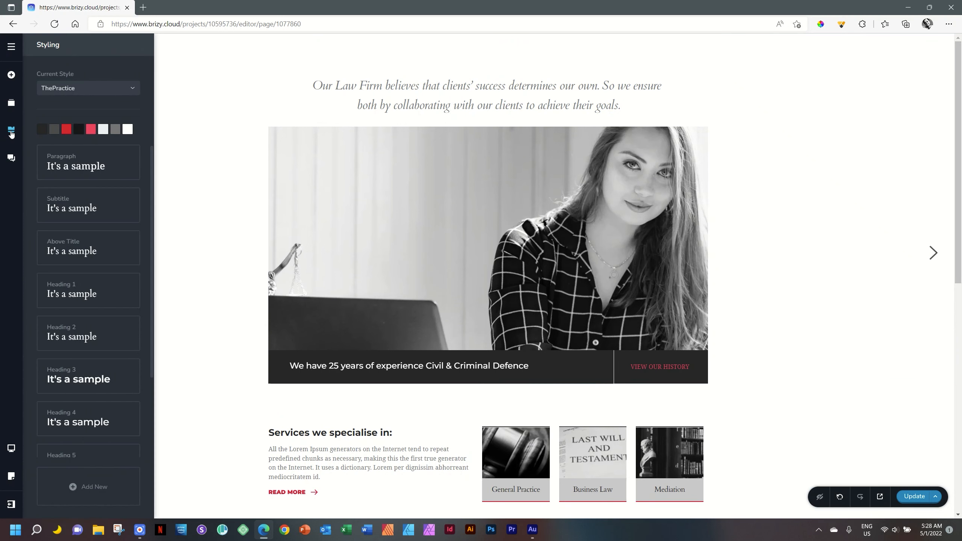
left_click(51, 93)
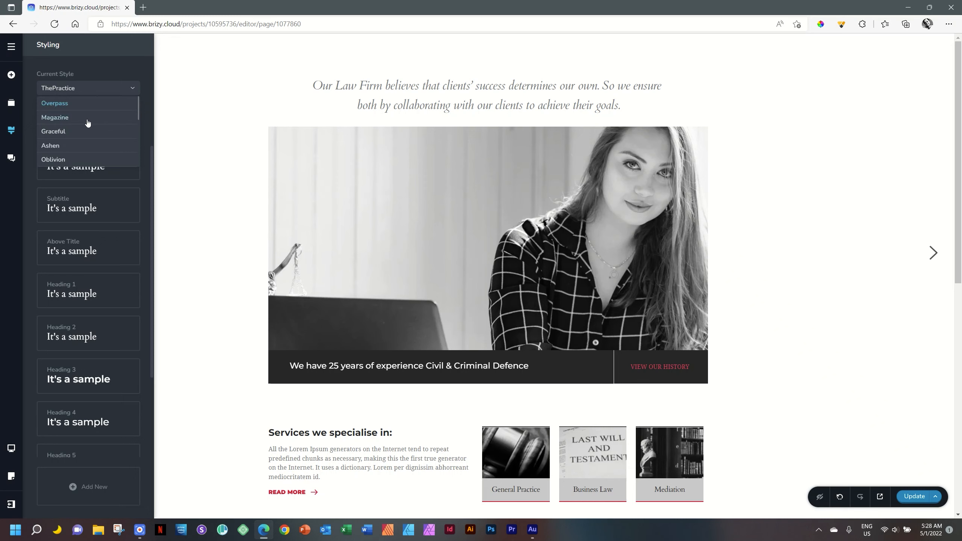
left_click_drag(140, 110, 138, 161)
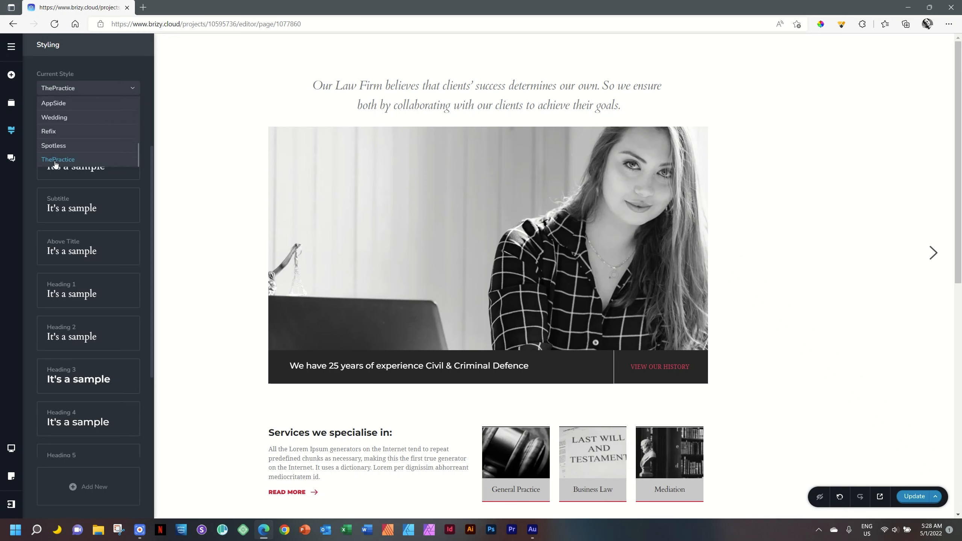
left_click(803, 207)
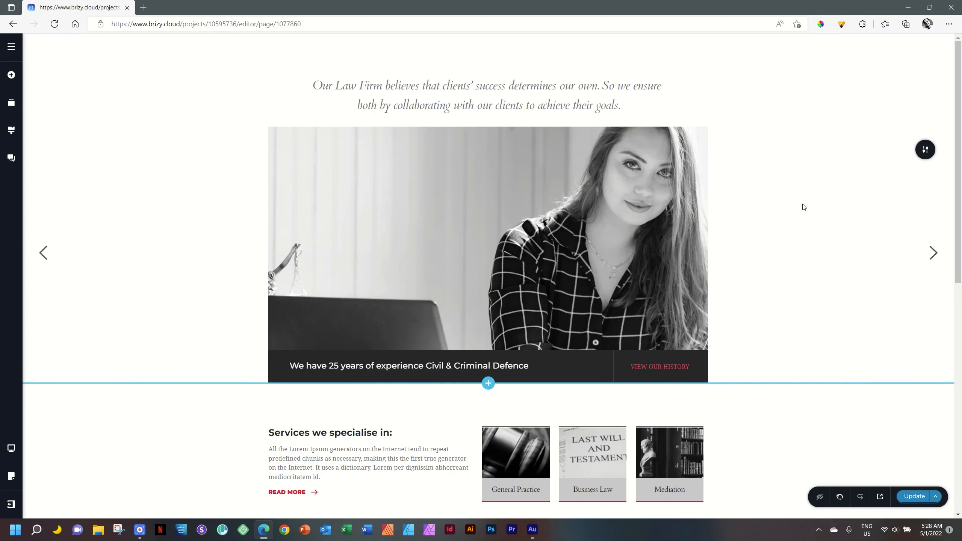
Look over the whole homepage and publish its changes with Update
left_click_drag(958, 109, 961, 340)
scroll(960, 340, "up", 10)
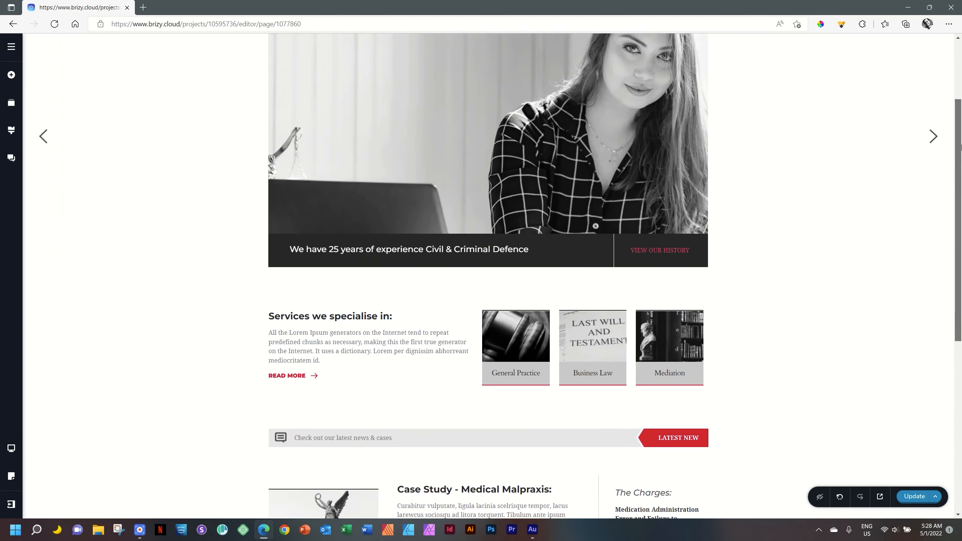
left_click(913, 505)
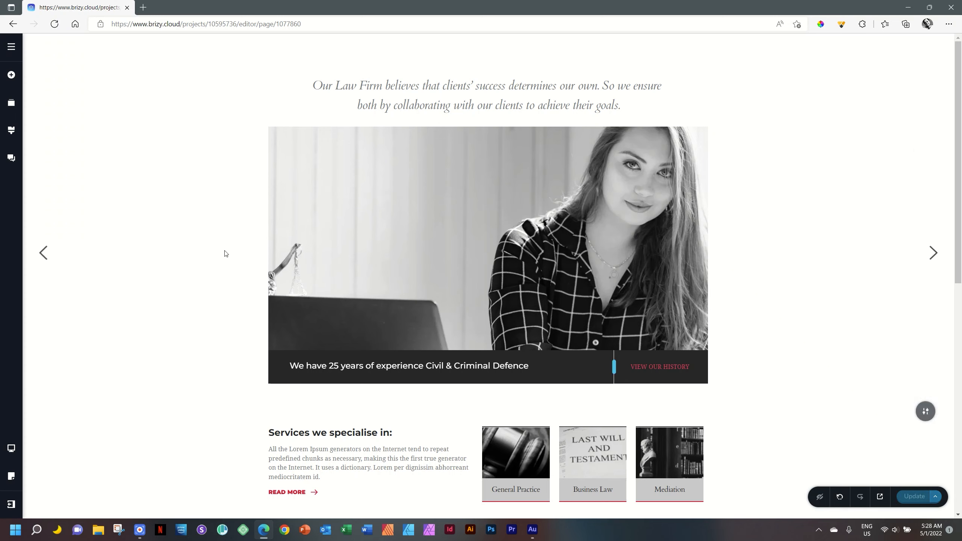
Create a new page titled About, save it and return to the page list
left_click(11, 47)
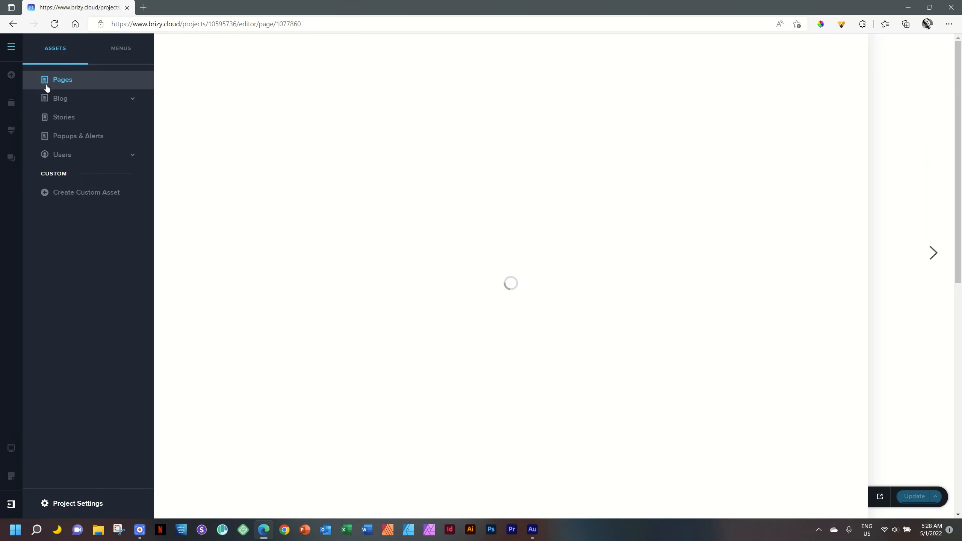
left_click(56, 81)
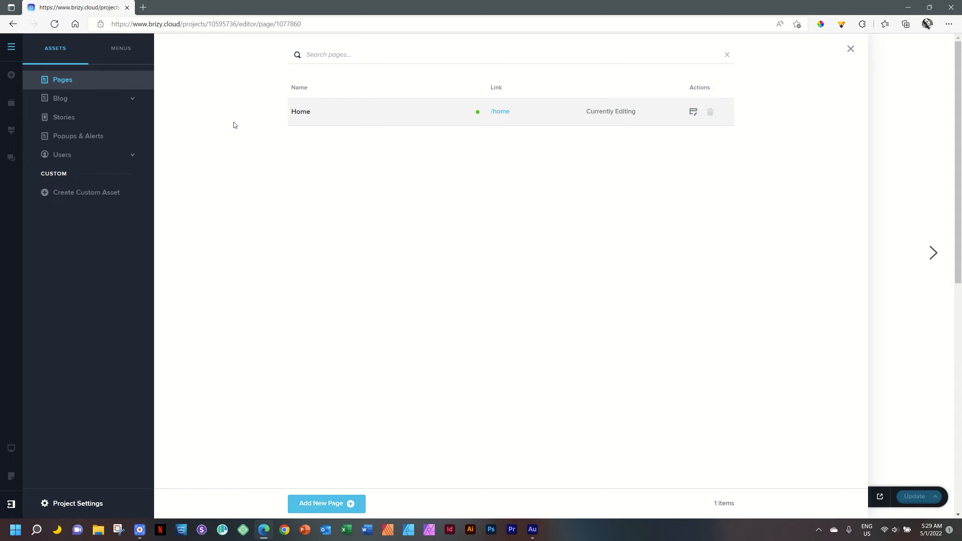
left_click(340, 505)
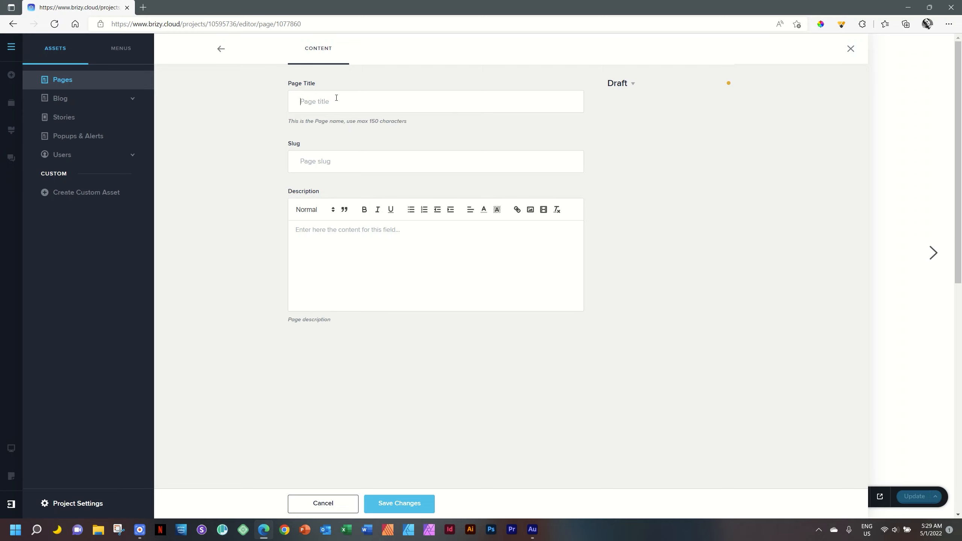
type("About")
left_click(396, 504)
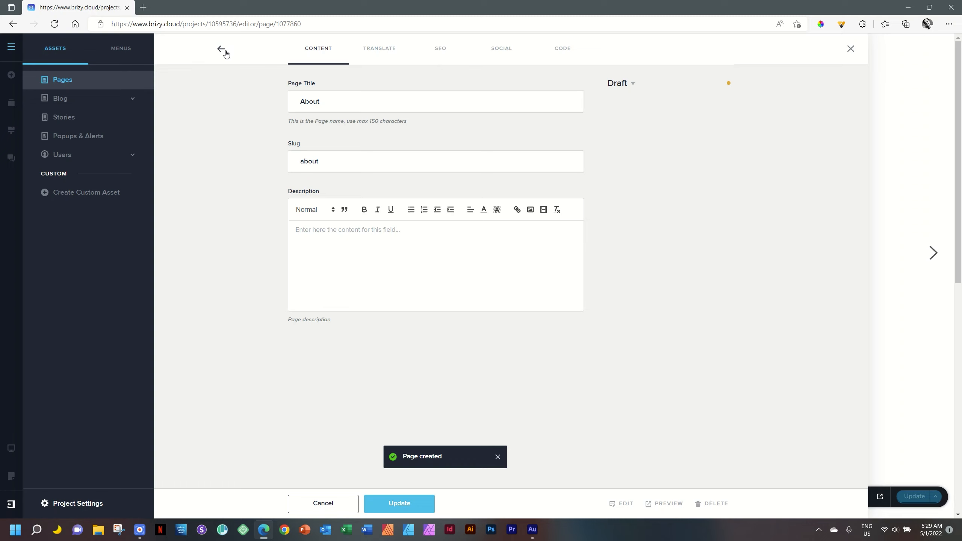
left_click(223, 51)
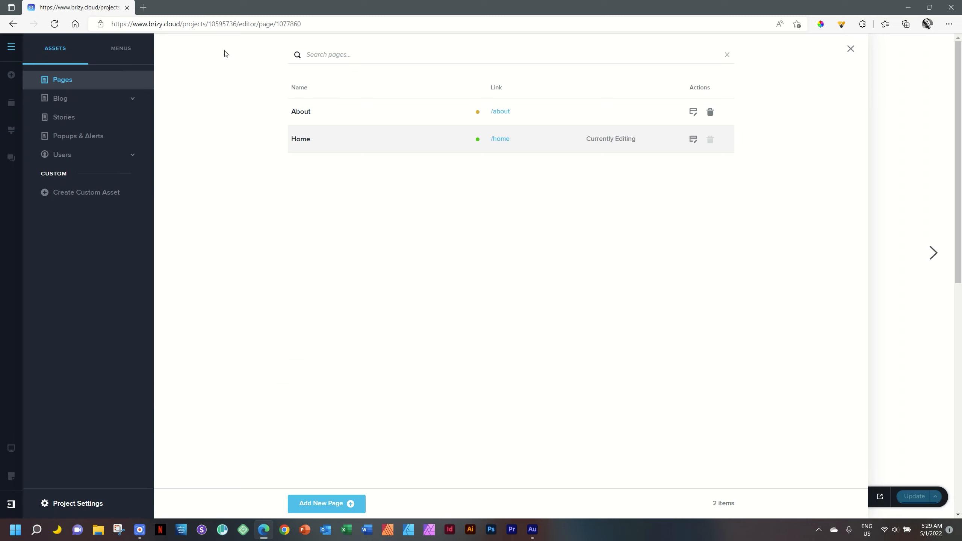
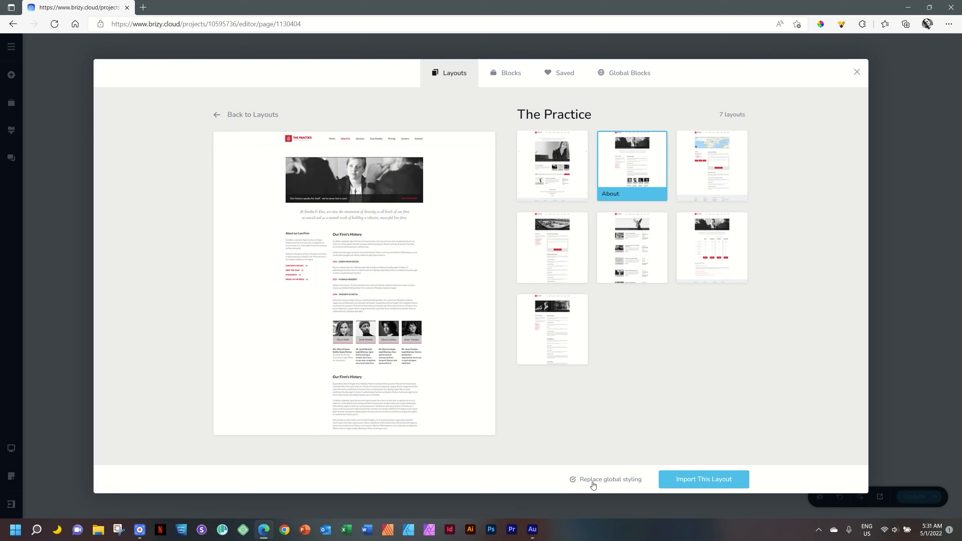
Import The Practice's About layout with Replace global styling enabled
left_click(673, 485)
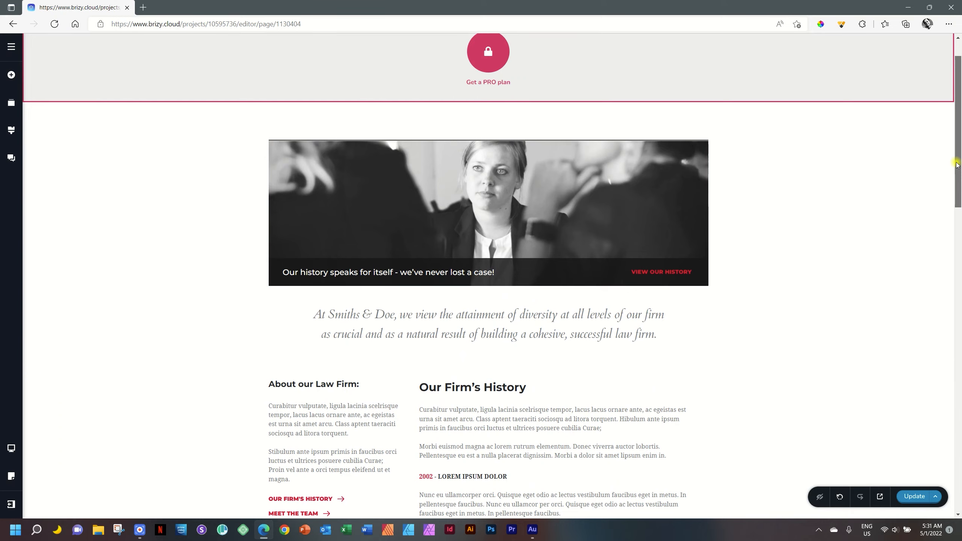
Remove the locked PRO Header and Footer elements from the About page and update the page
left_click_drag(959, 106, 960, 91)
scroll(679, 217, "down", 12)
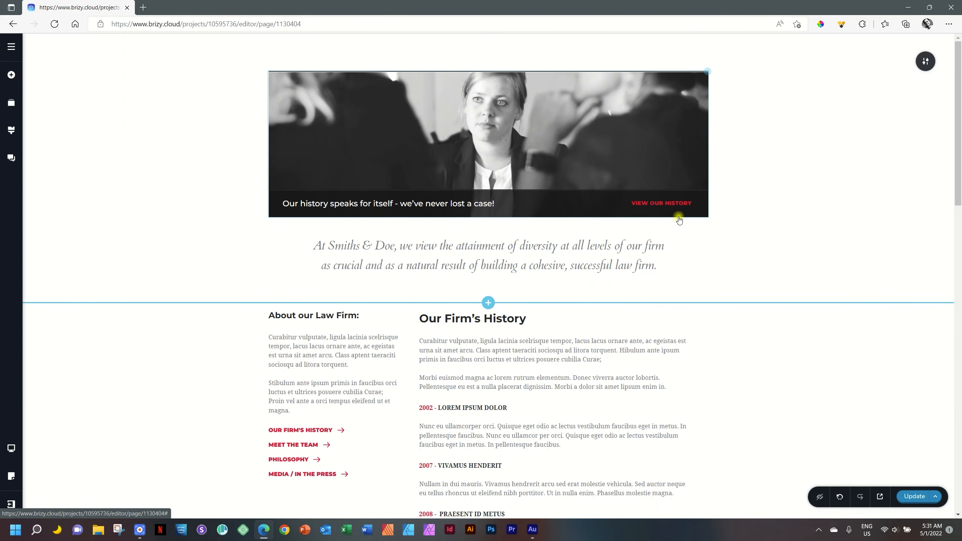
scroll(765, 315, "down", 8)
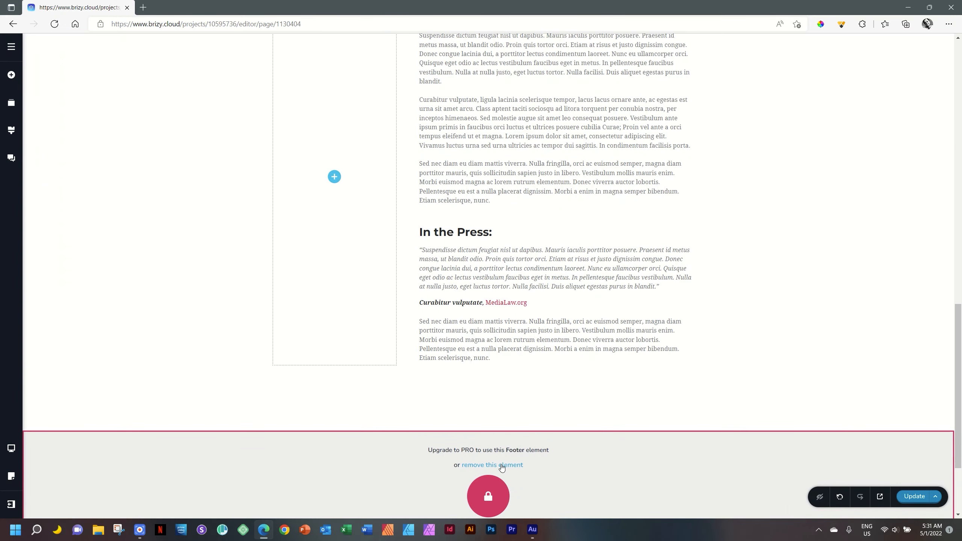
left_click_drag(959, 343, 960, 56)
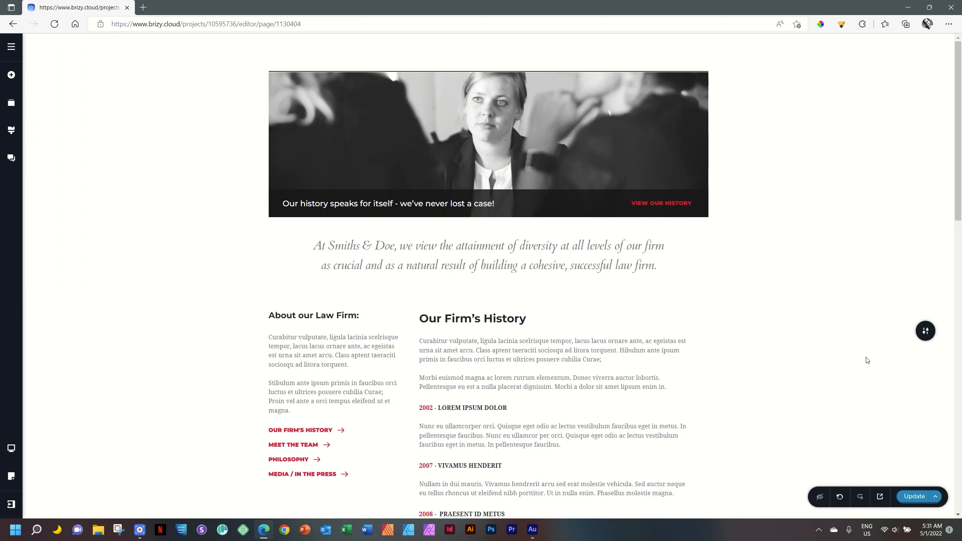
left_click(905, 501)
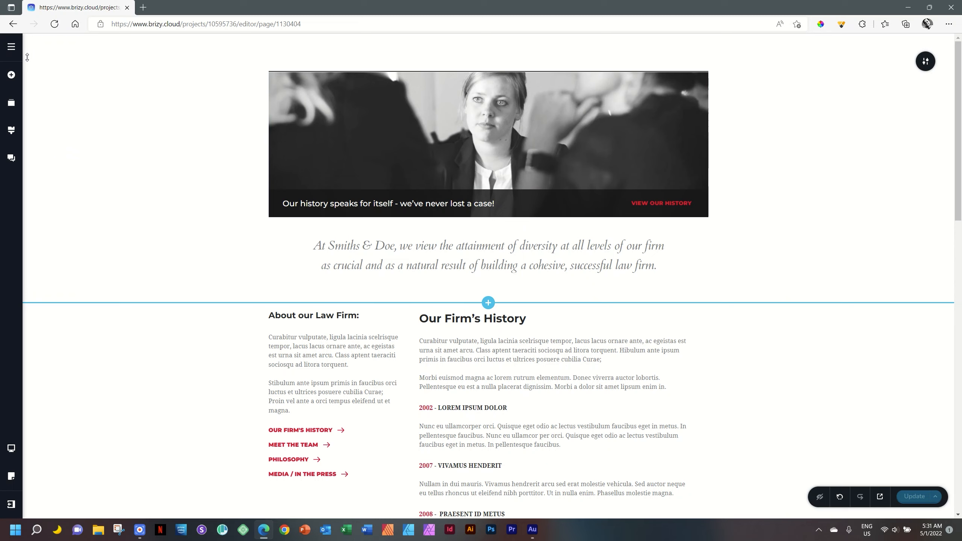
Create a published page titled Services and look through its Translate and SEO settings
left_click(10, 50)
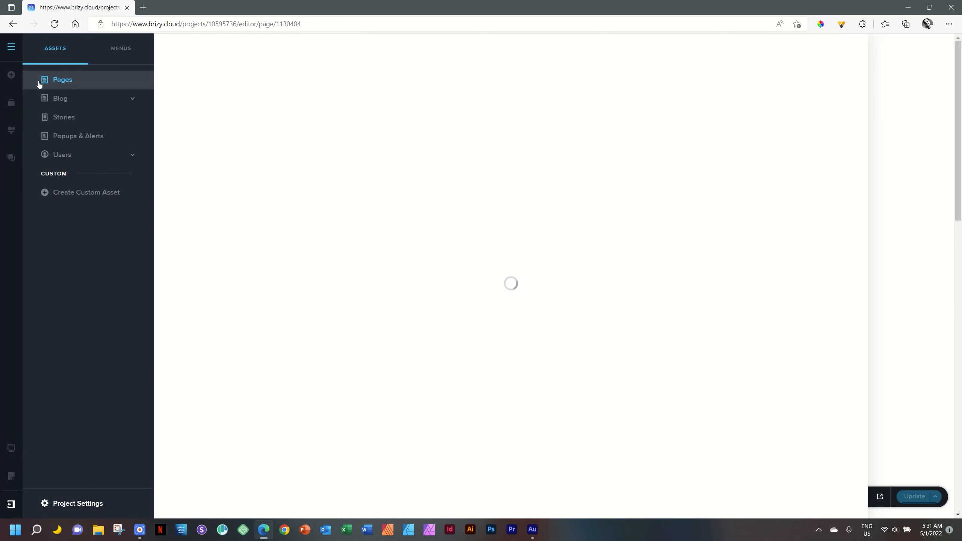
left_click(60, 82)
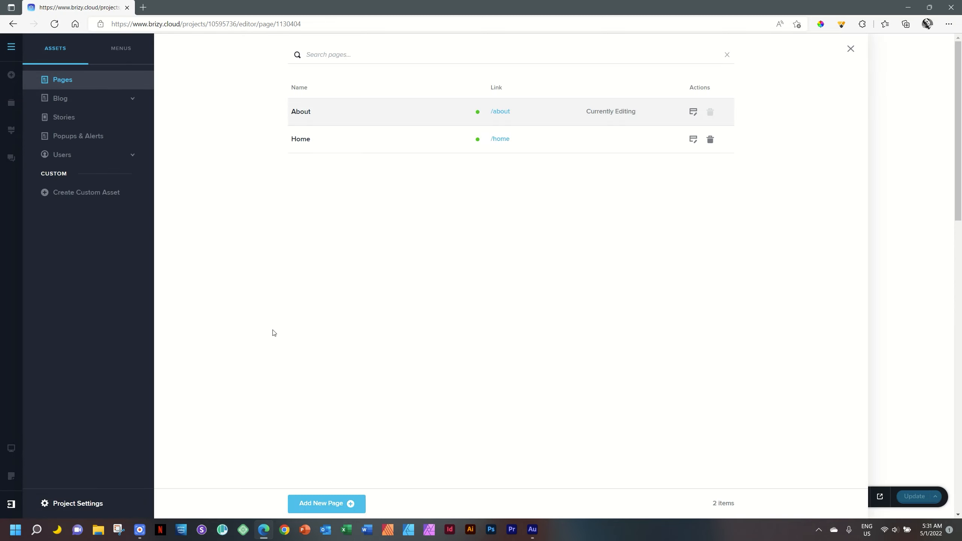
left_click(341, 503)
type("Services")
left_click(629, 84)
left_click(633, 119)
left_click(421, 504)
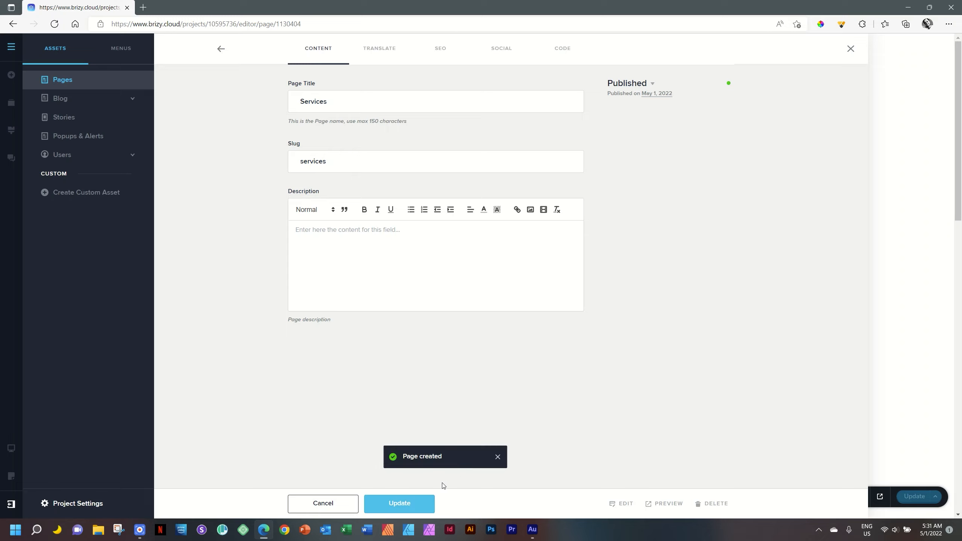
left_click(375, 52)
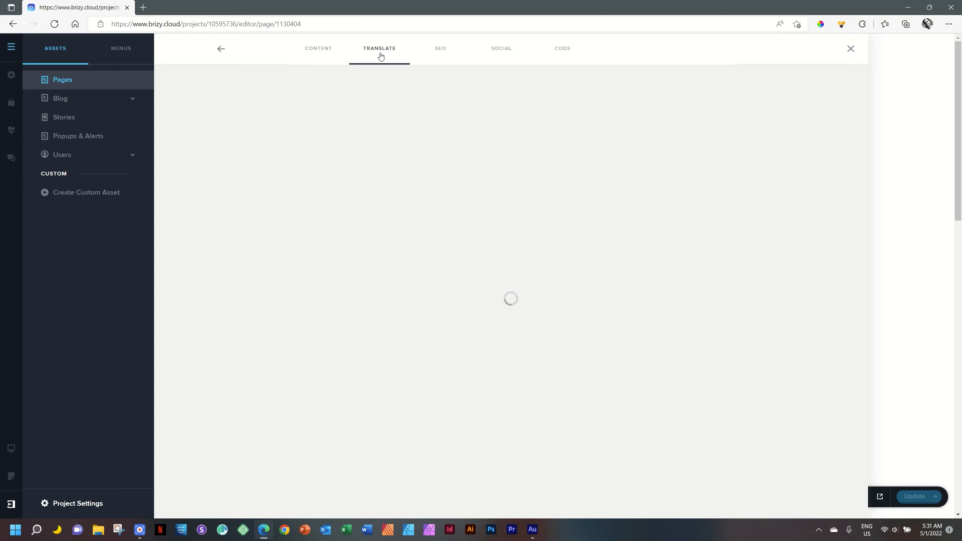
left_click(450, 57)
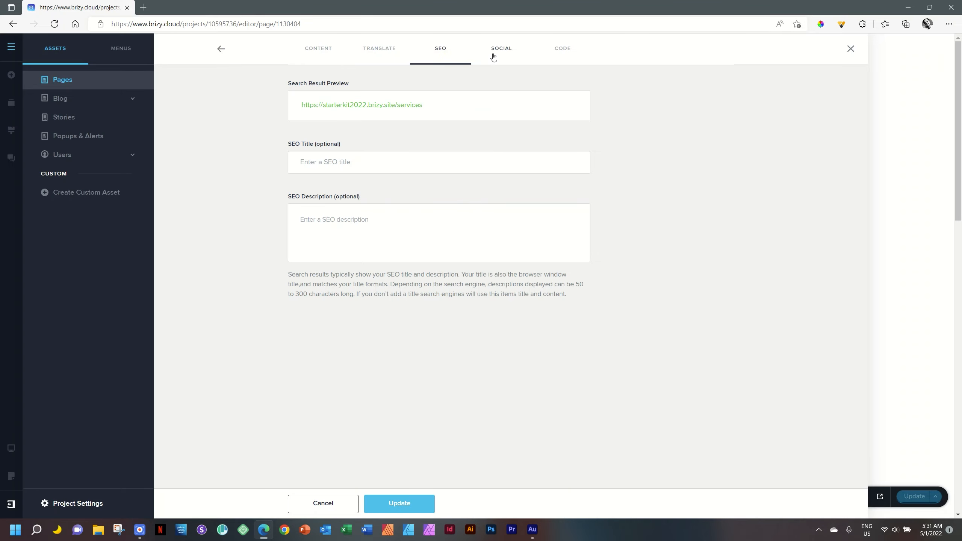
left_click(221, 49)
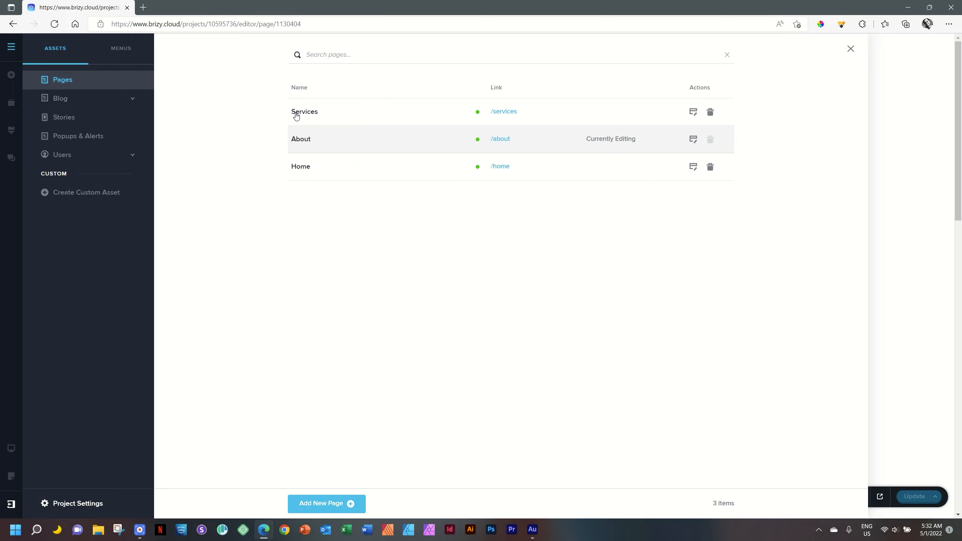
Open the Services page for editing and open The Practice from the free layouts
left_click(693, 112)
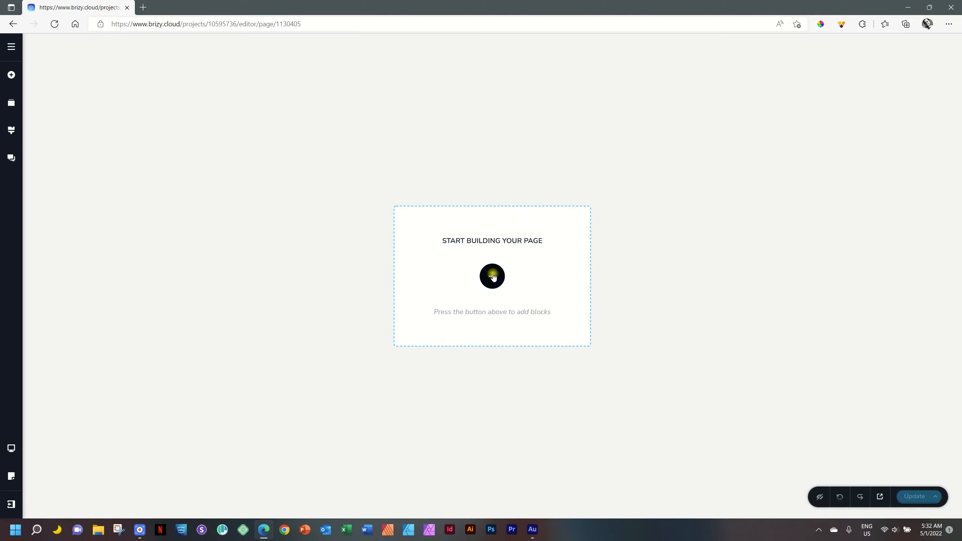
left_click(492, 276)
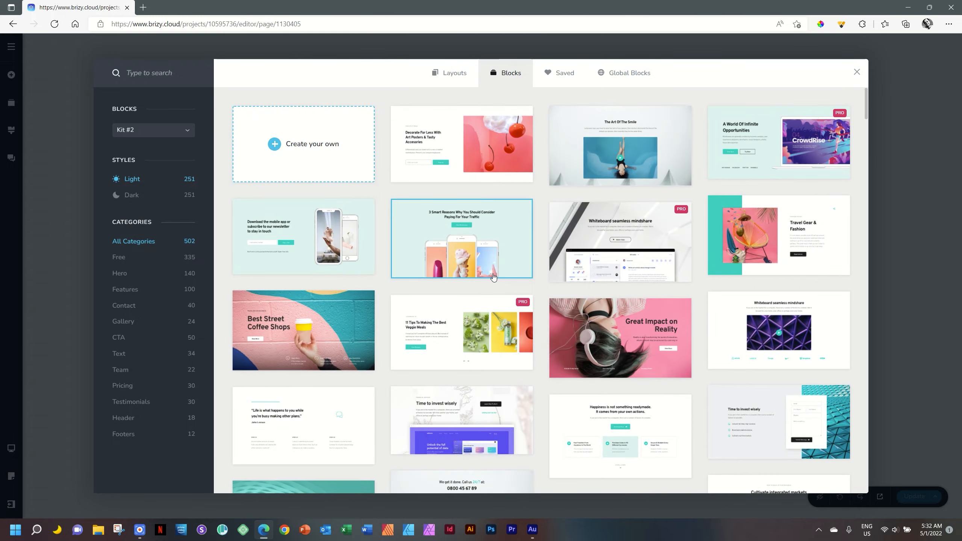
left_click(450, 73)
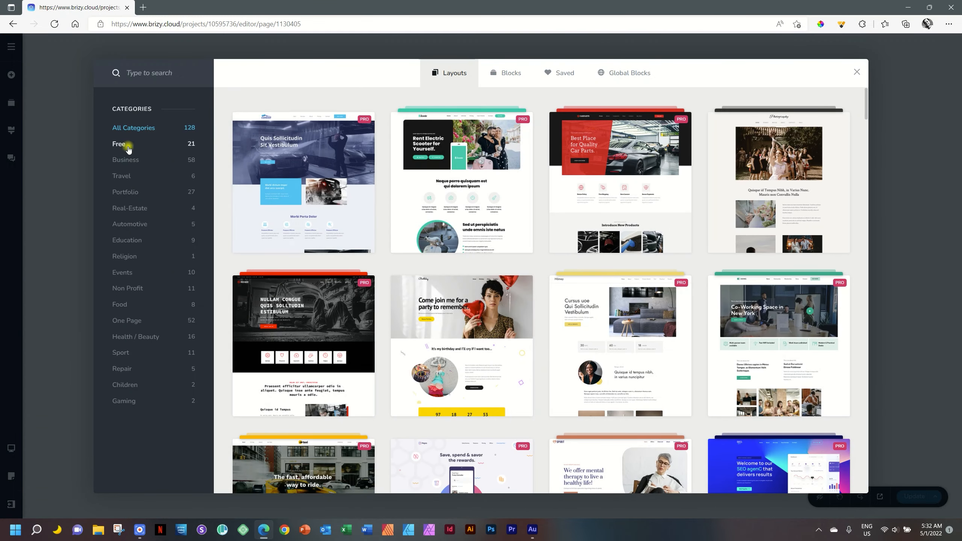
left_click(128, 146)
scroll(442, 271, "down", 15)
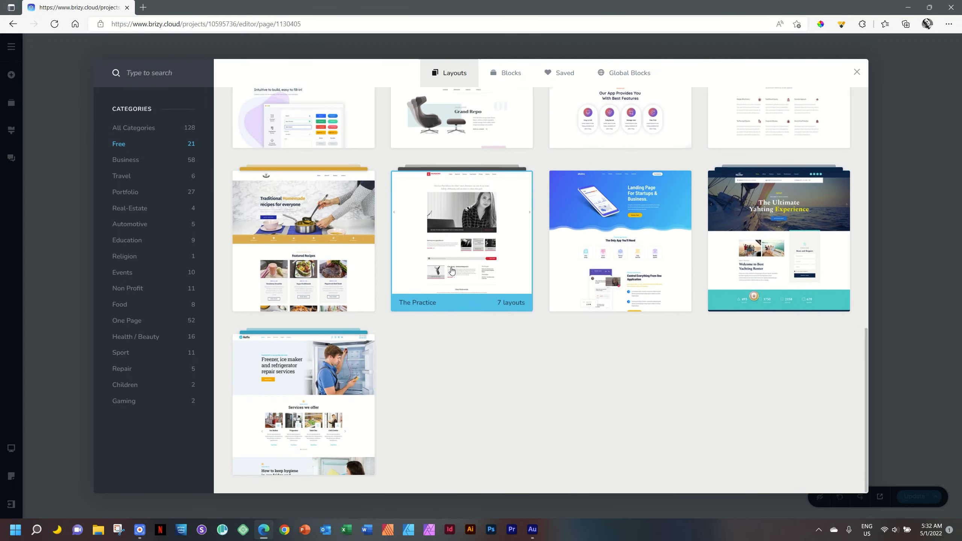
left_click(451, 269)
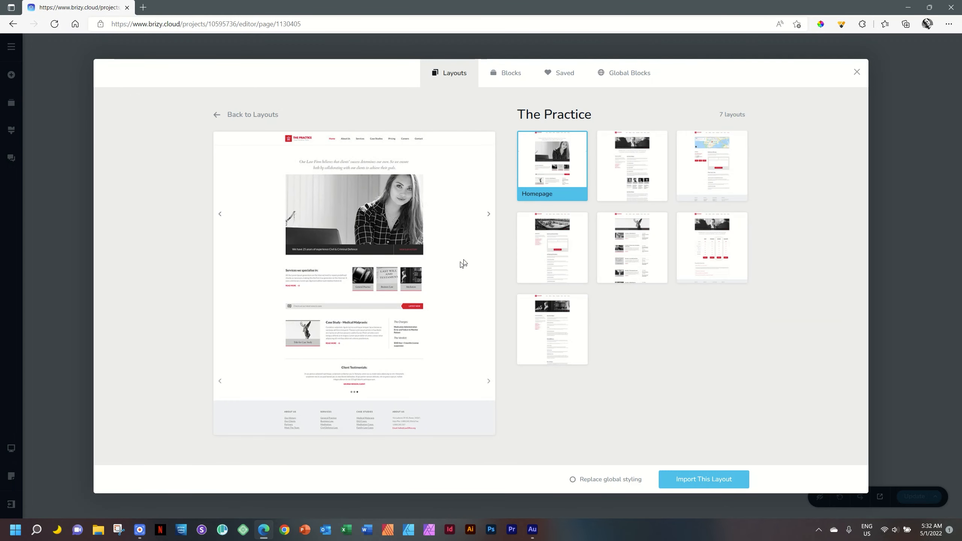
Import The Practice's Services layout into the empty page
left_click(644, 177)
left_click(712, 170)
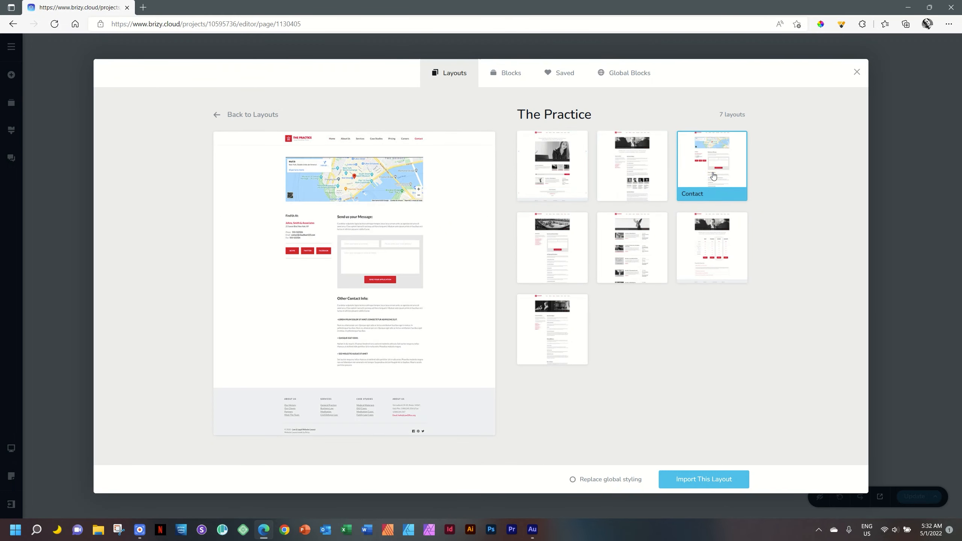
left_click(552, 246)
left_click(554, 324)
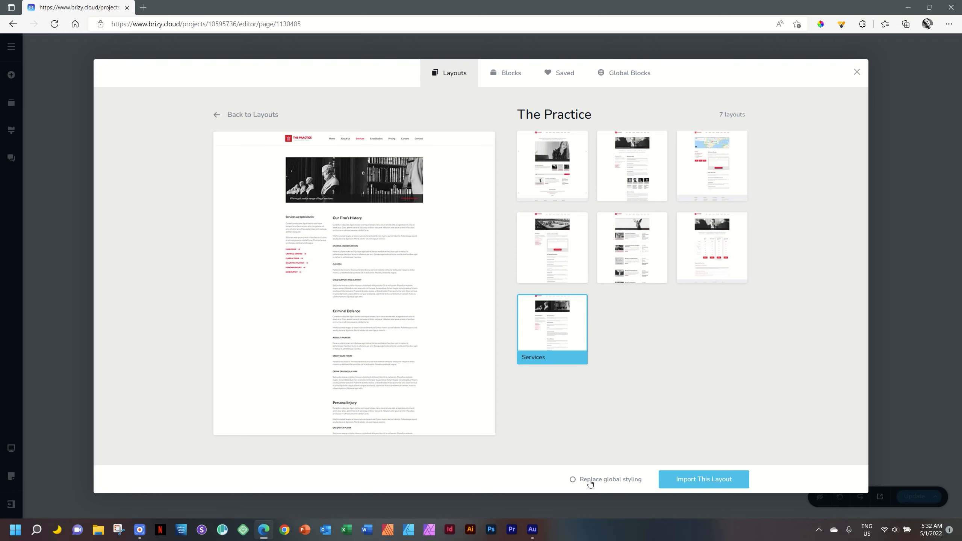
left_click(668, 488)
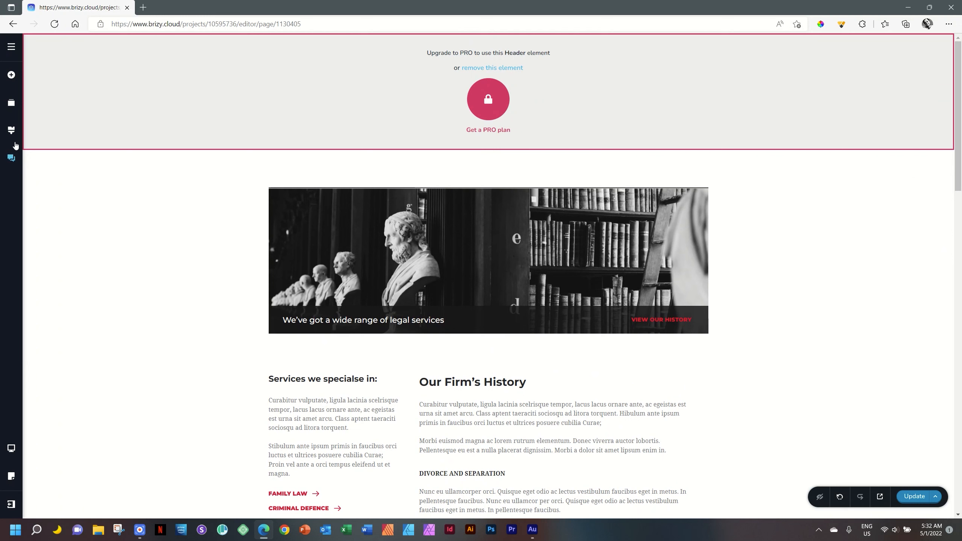
Check which global style is applied to the Services page
left_click(11, 130)
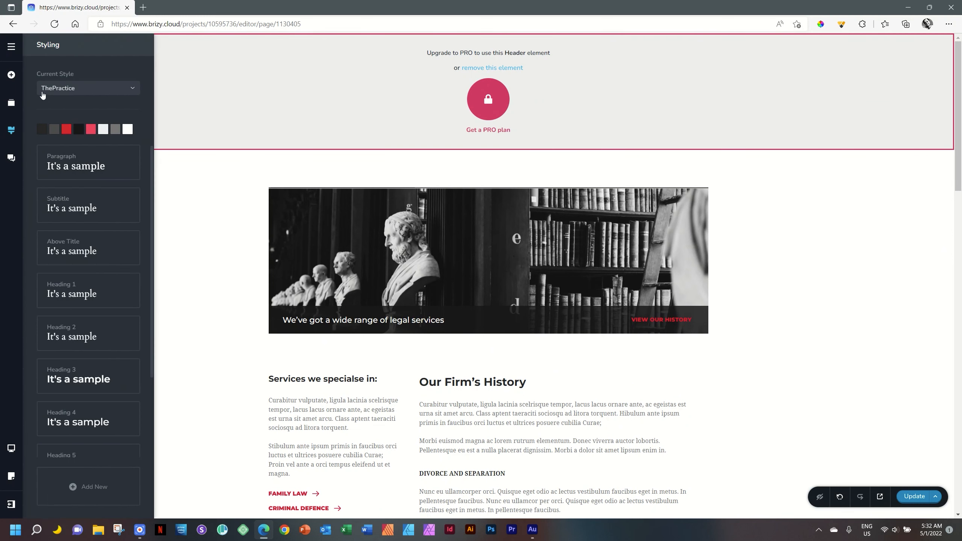
left_click(791, 258)
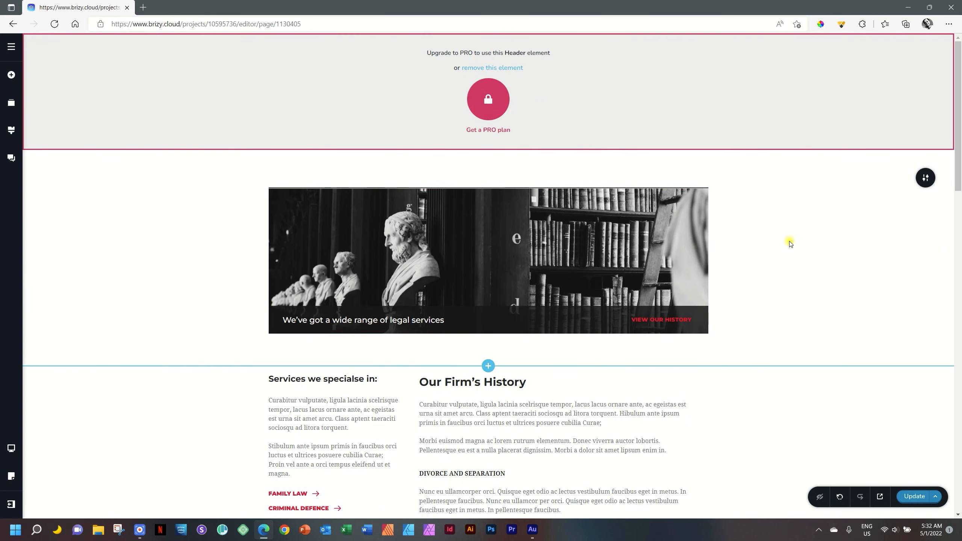
Remove the locked PRO Header and Footer elements from the Services page and update the page
left_click(522, 68)
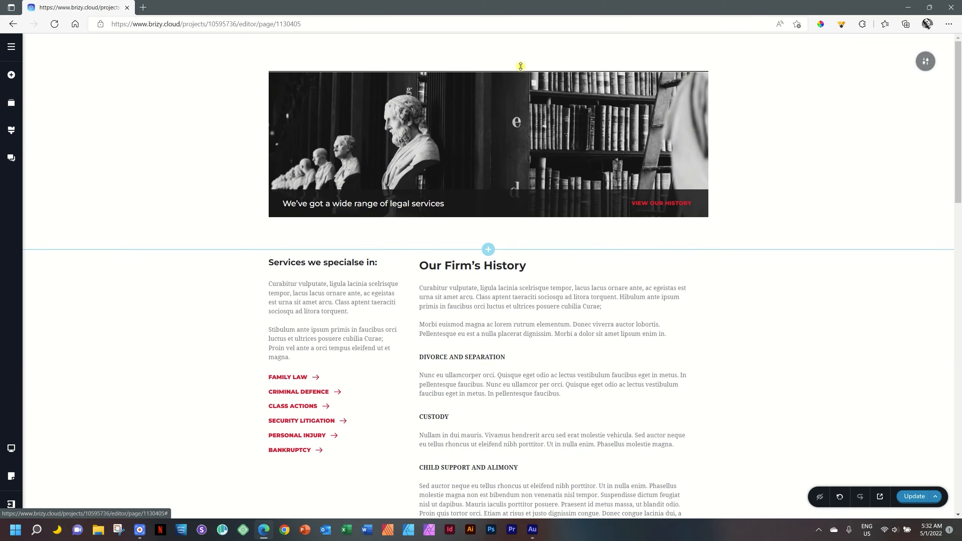
left_click_drag(957, 173, 959, 516)
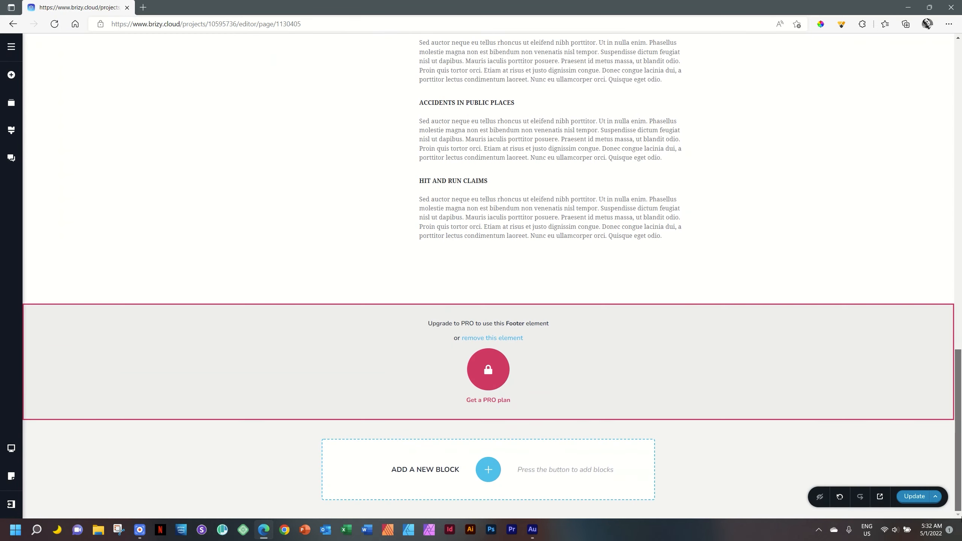
left_click(513, 342)
left_click_drag(957, 415, 958, 122)
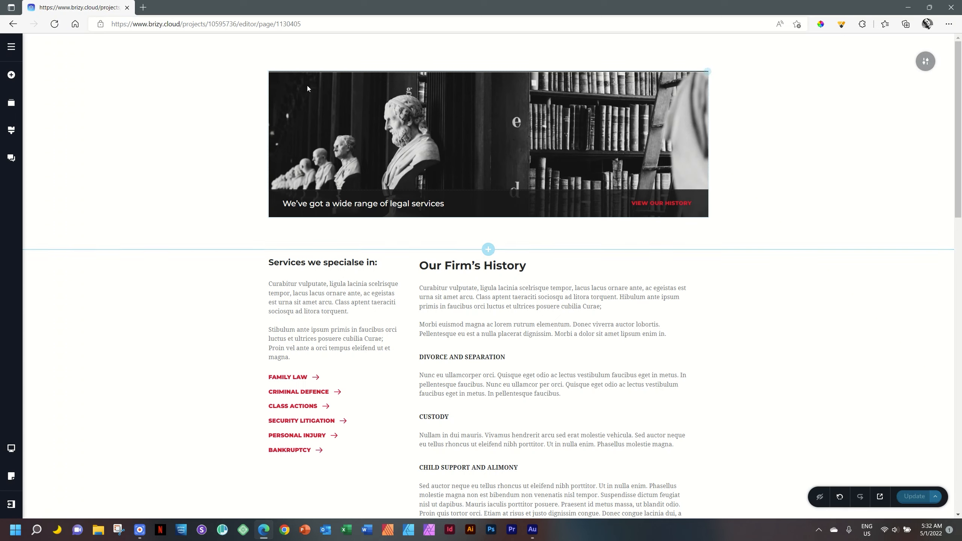
Create a published page titled Contact Us and save it
left_click(10, 49)
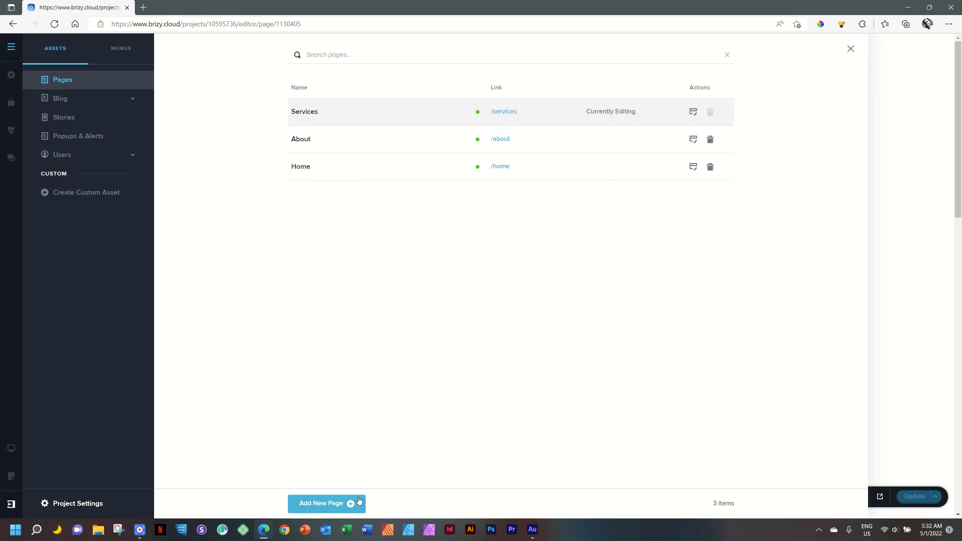
left_click(358, 499)
left_click(335, 102)
type("Contact Us")
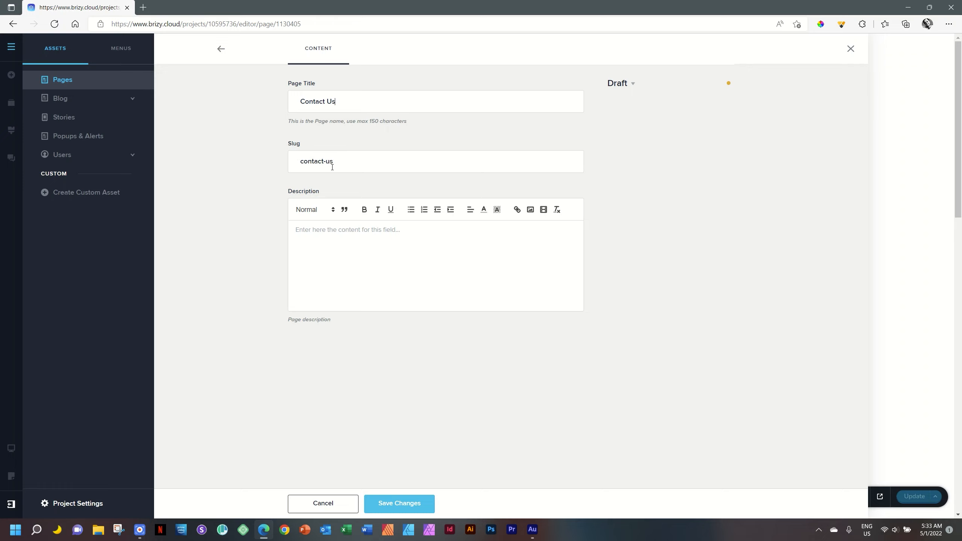
left_click(629, 84)
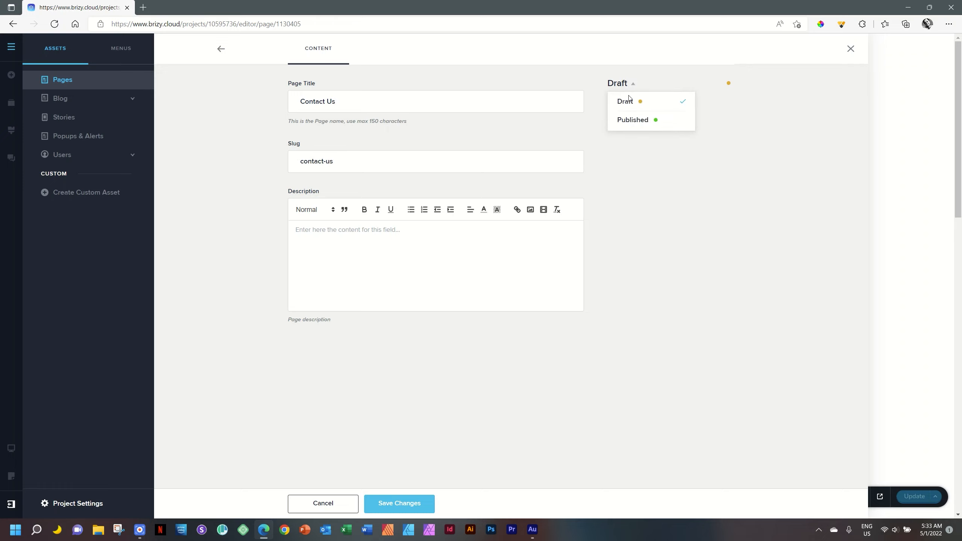
left_click(628, 121)
left_click(413, 503)
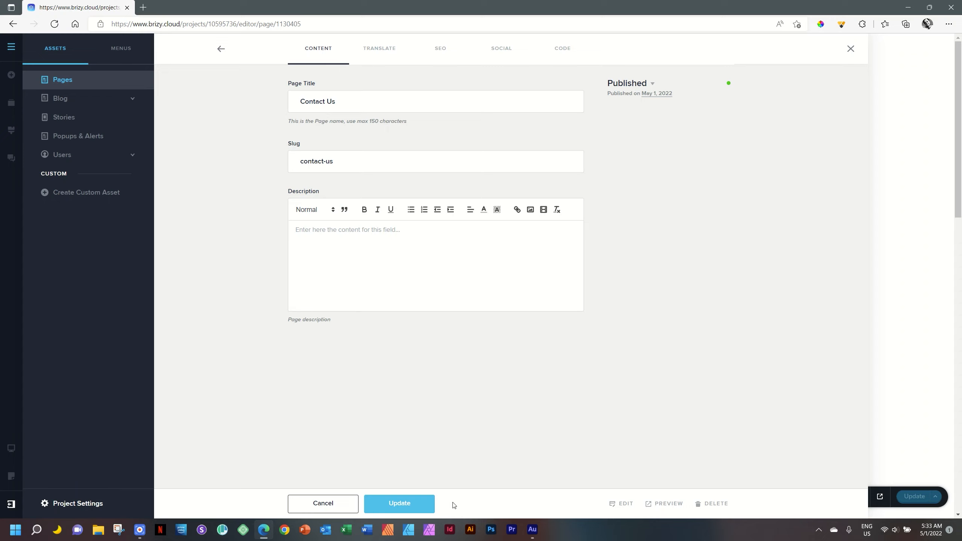
Open the Contact Us page for editing and import The Practice's Contact layout from the free layouts
left_click(623, 504)
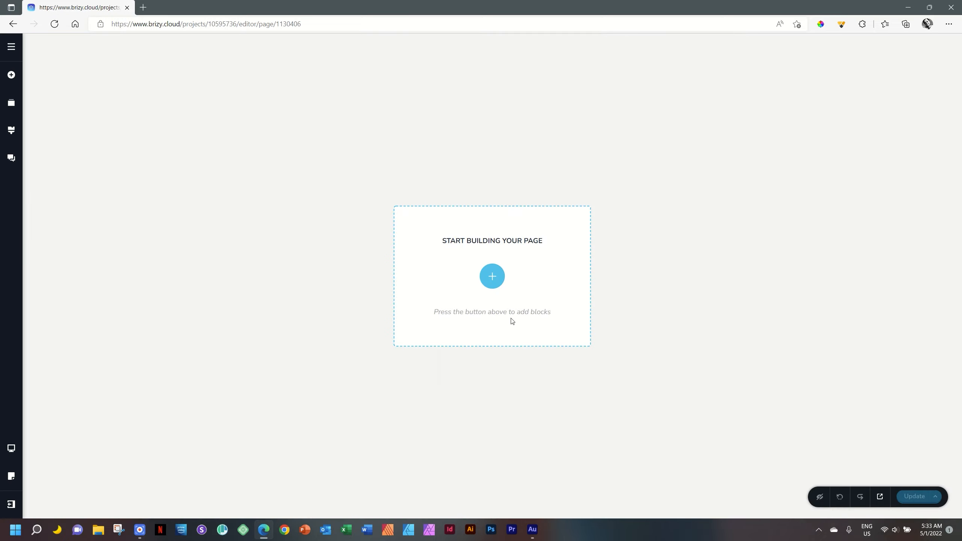
left_click(492, 276)
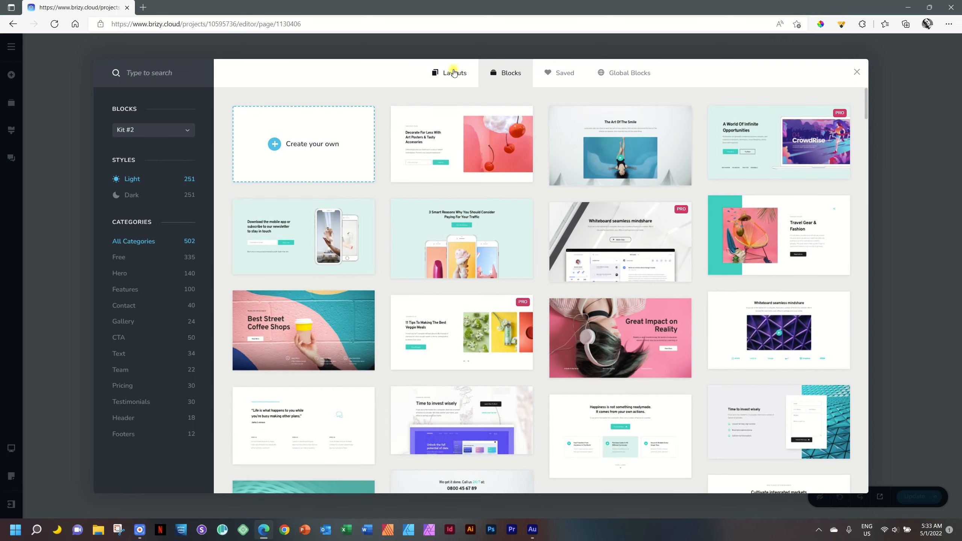
left_click(445, 72)
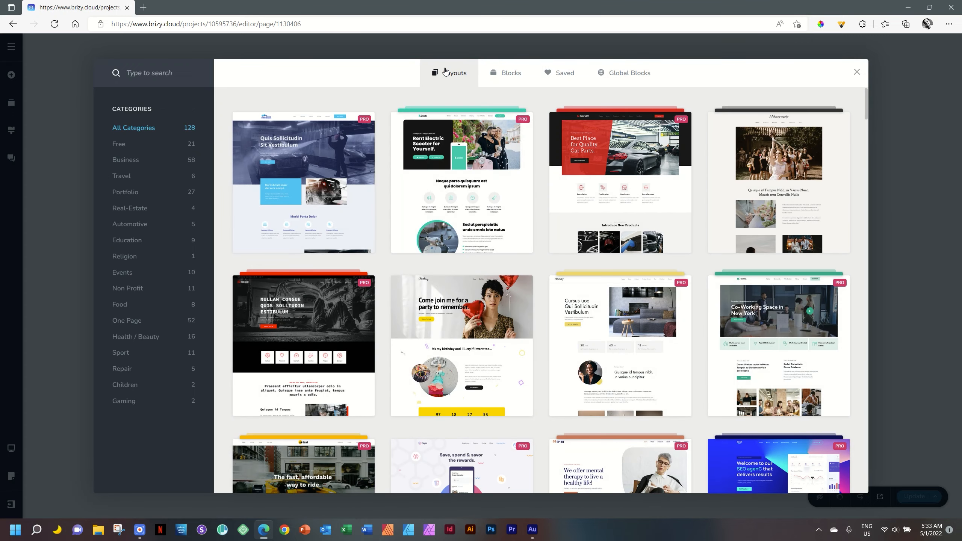
left_click(129, 148)
scroll(538, 224, "down", 12)
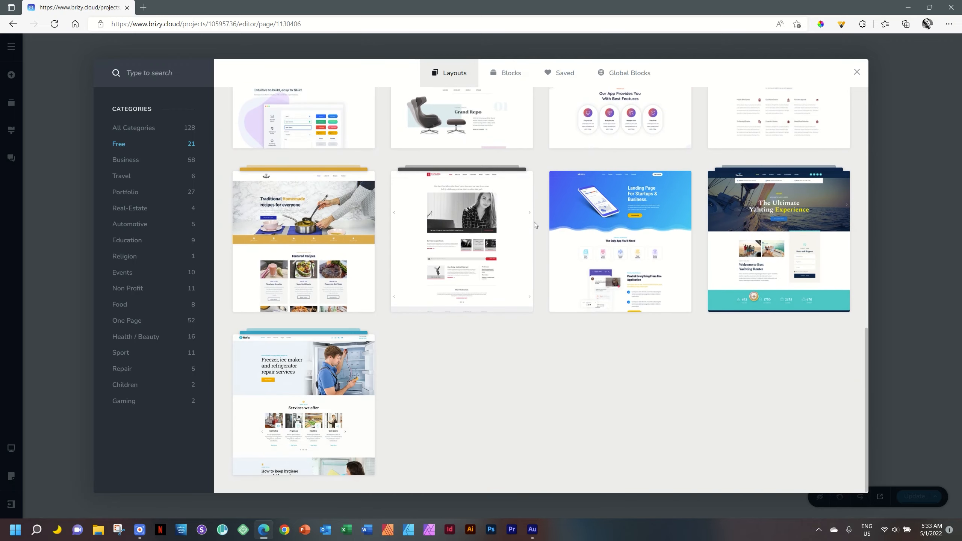
left_click(472, 233)
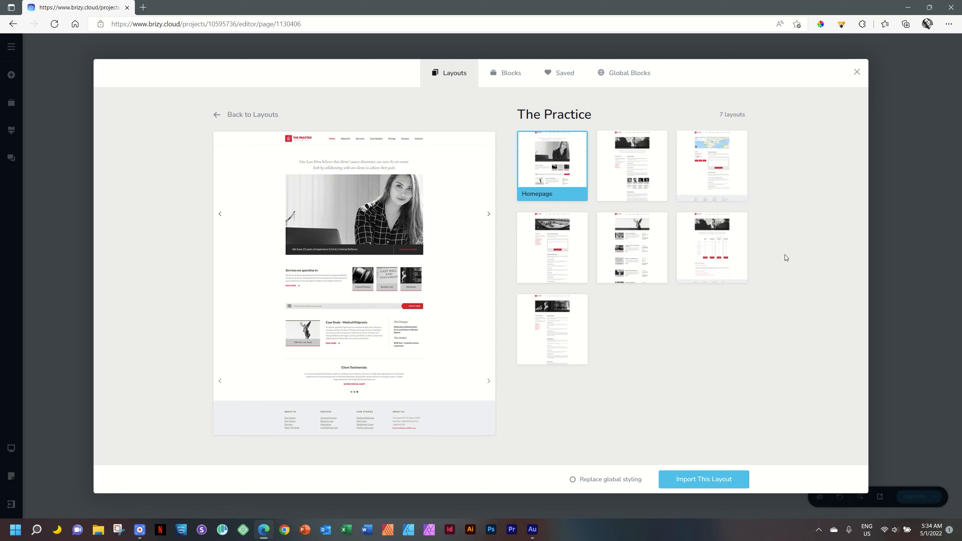
left_click(697, 193)
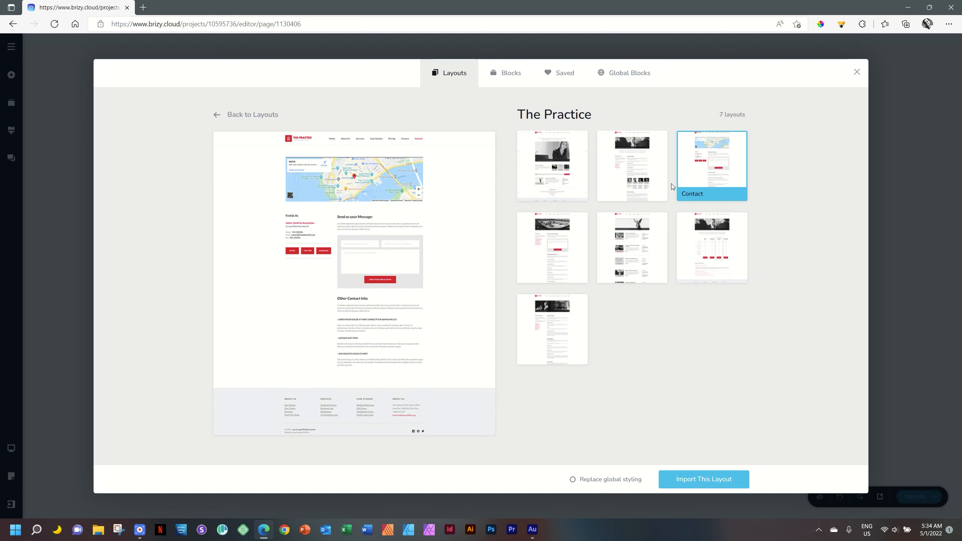
left_click(706, 488)
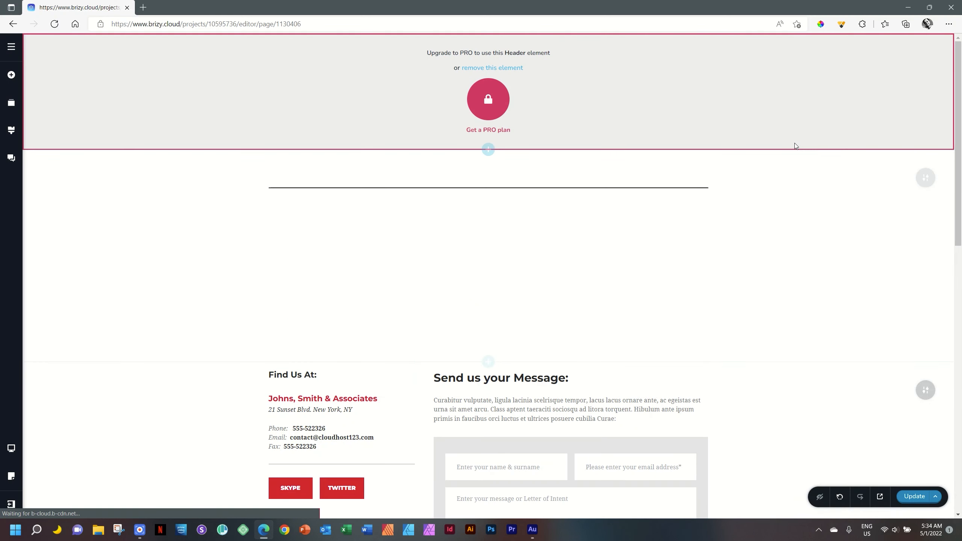
Remove the locked PRO Header and Footer elements from the Contact Us page and update the page
left_click(507, 68)
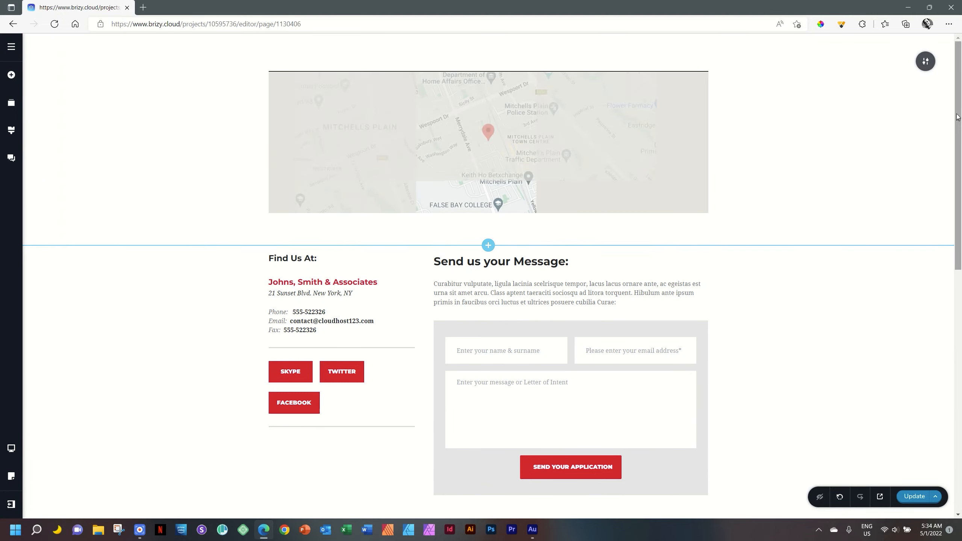
left_click_drag(956, 116, 956, 356)
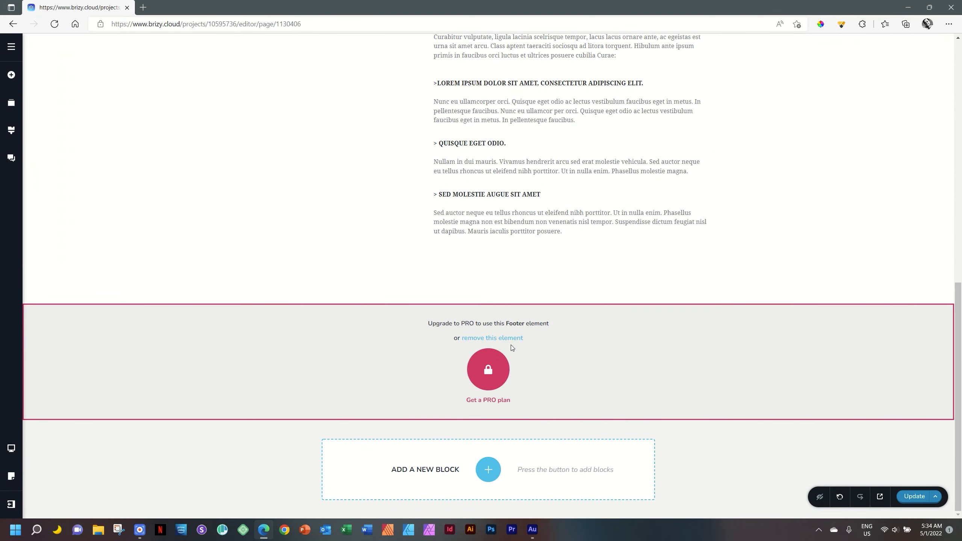
left_click(511, 339)
left_click_drag(959, 286, 959, 72)
left_click(914, 499)
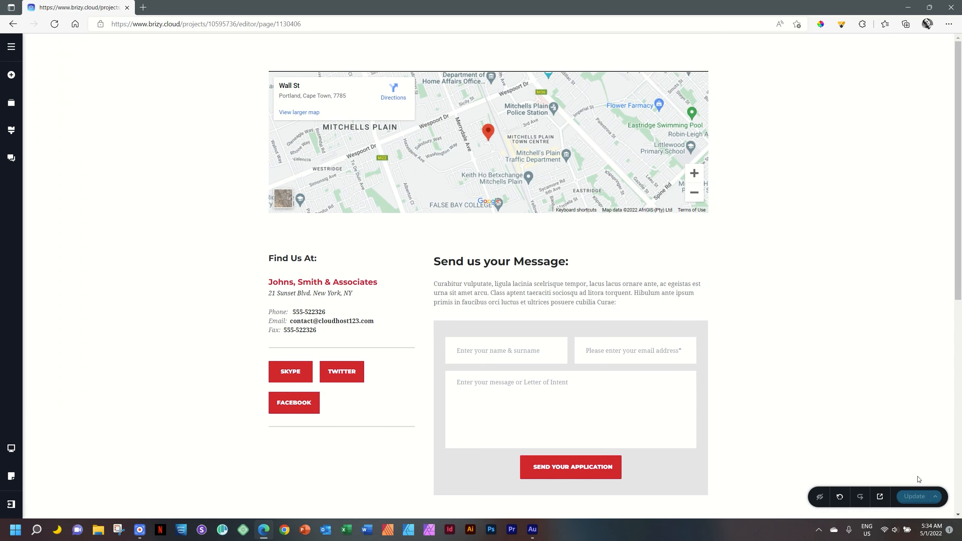
View the live Services and About pages from their links in the page list, and close both previews
left_click(11, 48)
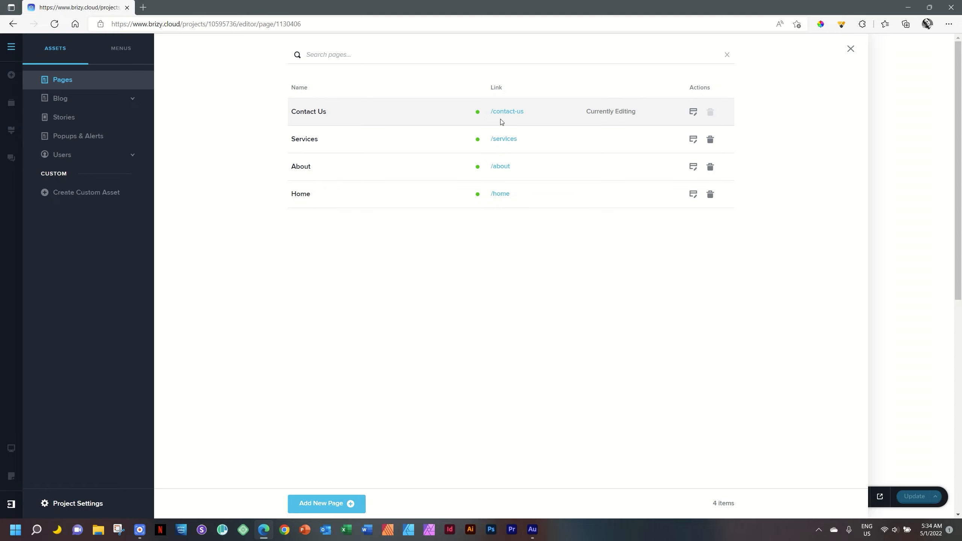
left_click(501, 139)
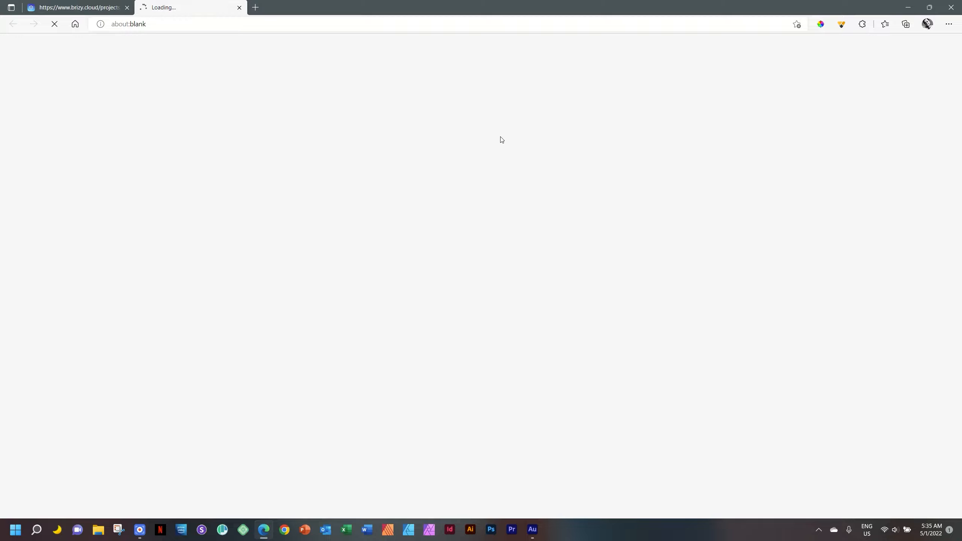
mouse_move(961, 141)
left_mouse_down()
mouse_move(961, 402)
mouse_move(960, 135)
left_mouse_up()
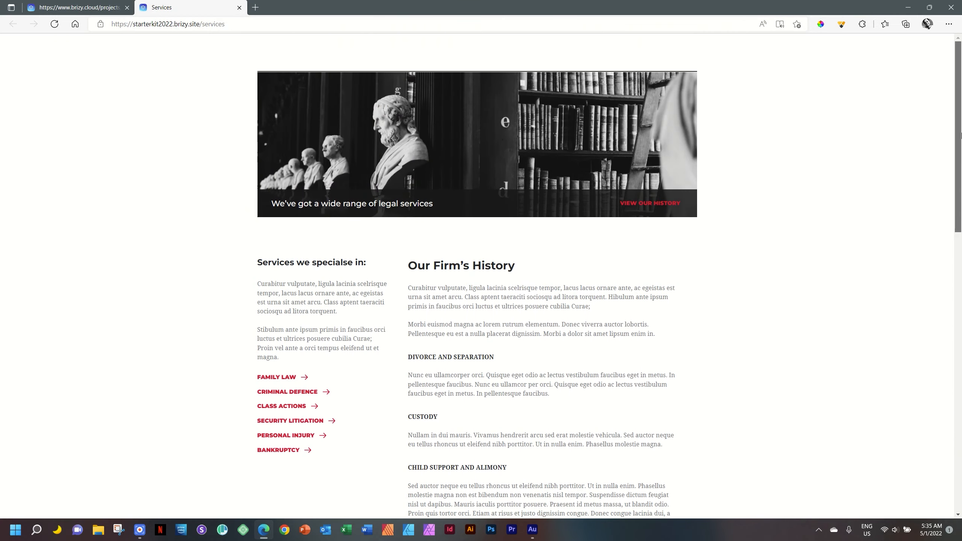
left_click(65, 6)
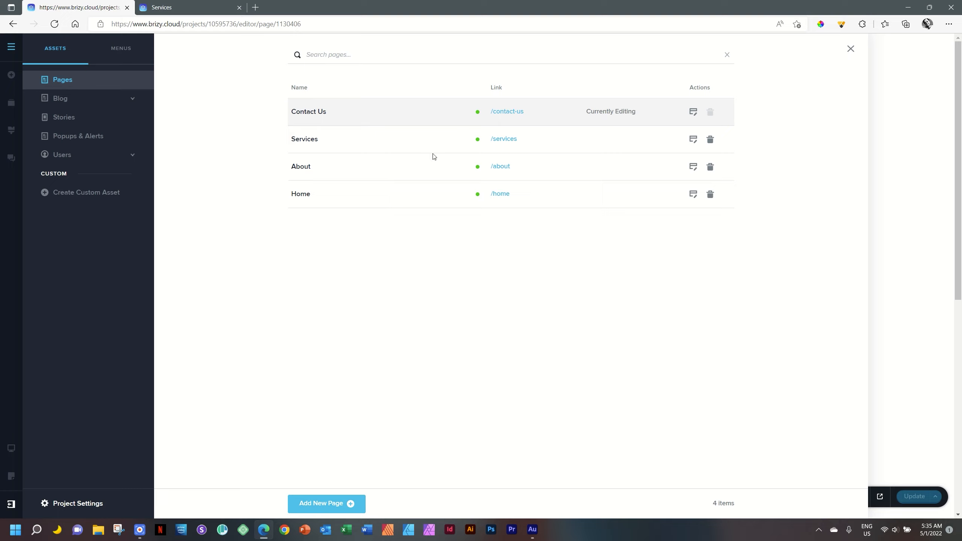
left_click(500, 167)
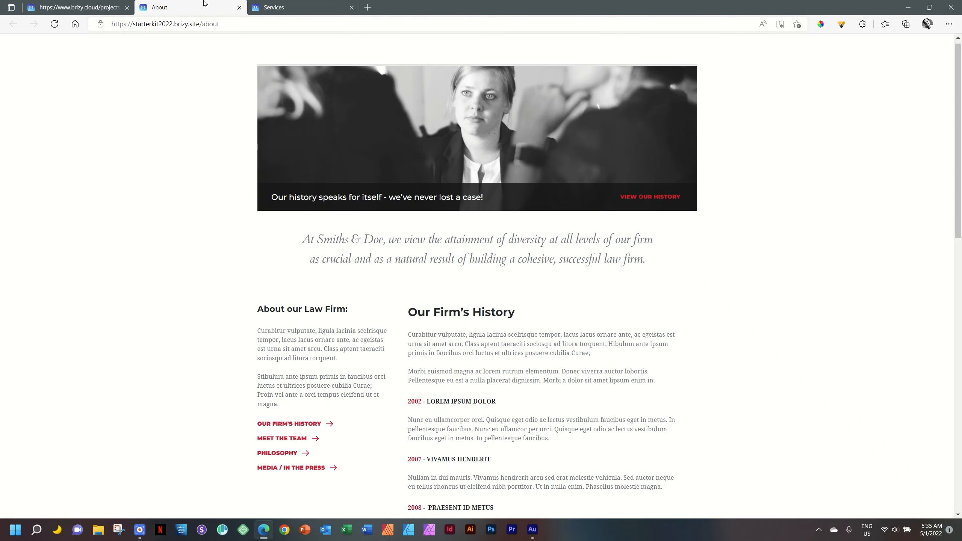
mouse_move(960, 102)
left_mouse_down()
mouse_move(959, 368)
mouse_move(961, 91)
left_mouse_up()
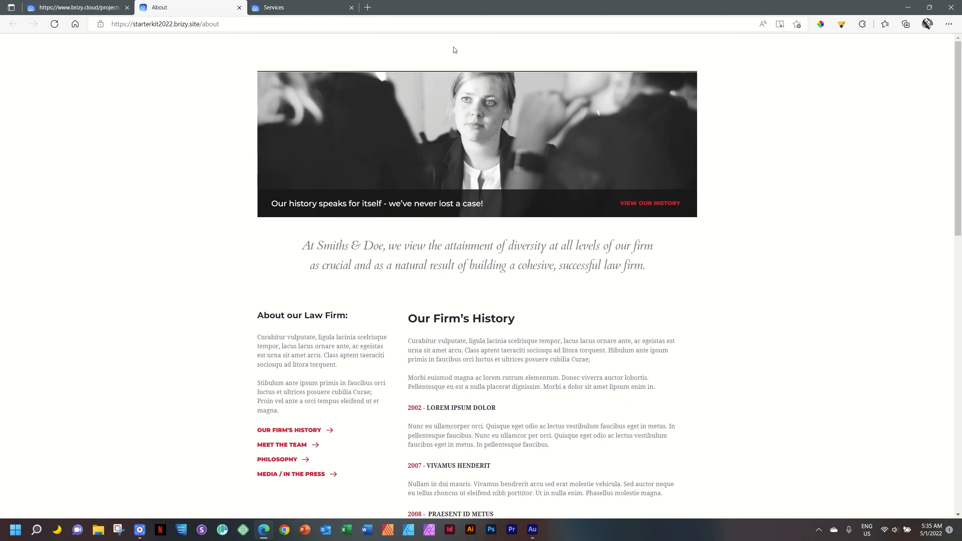
left_click(281, 6)
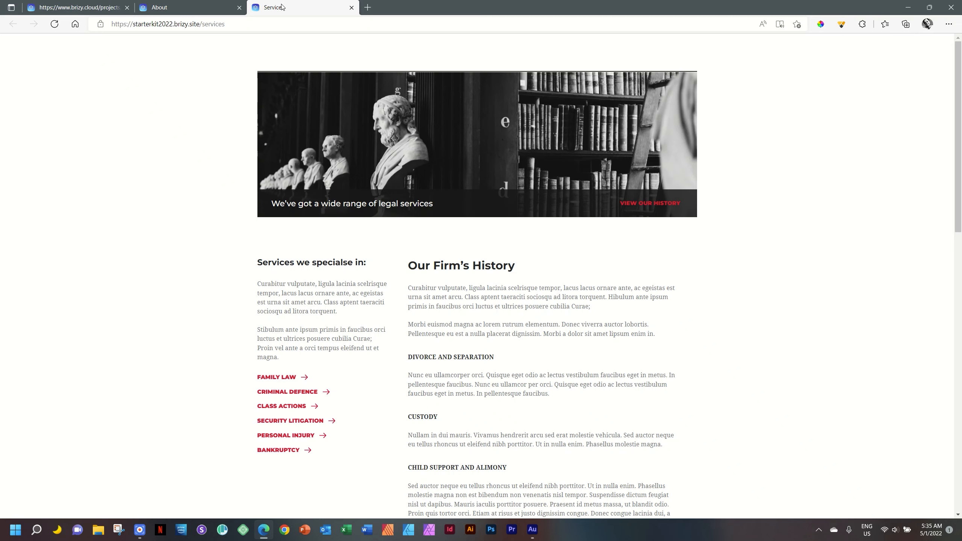
left_click(351, 7)
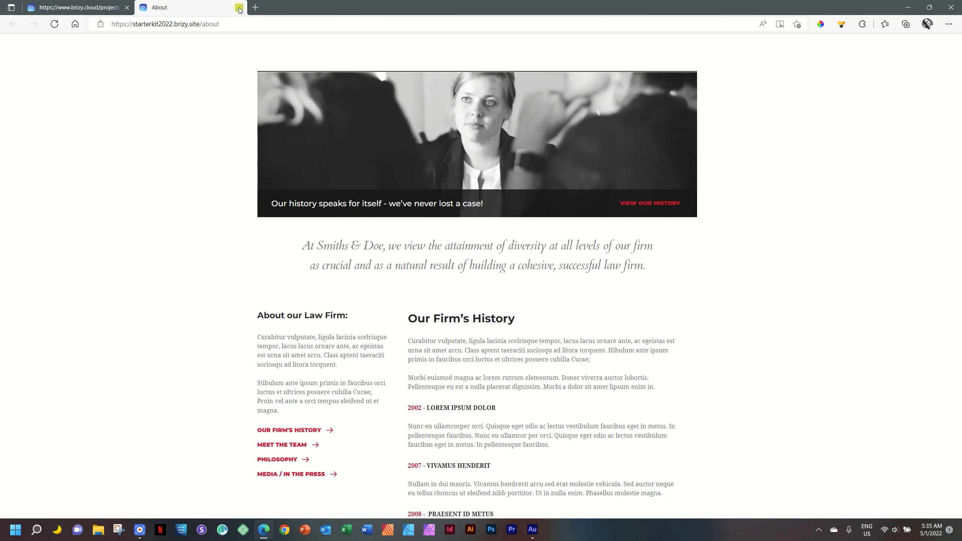
left_click(239, 8)
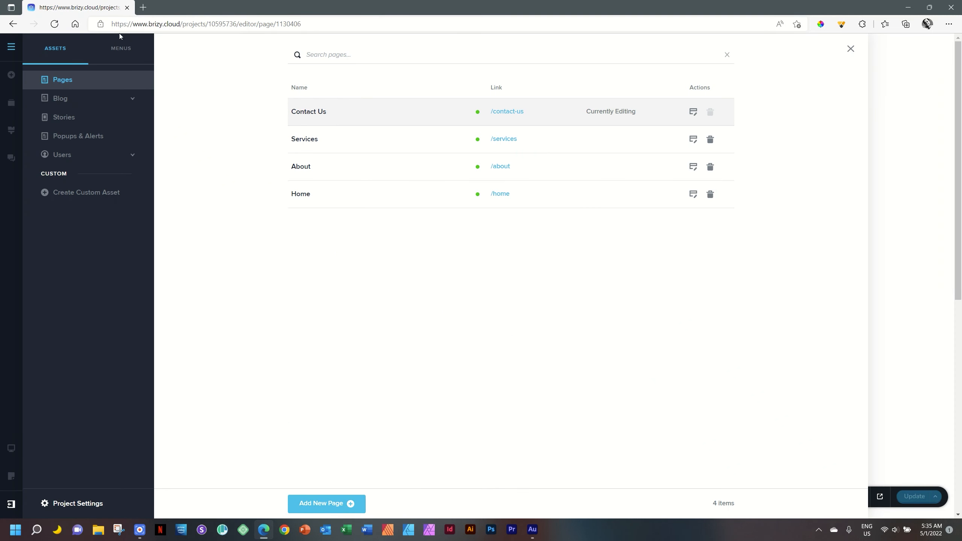